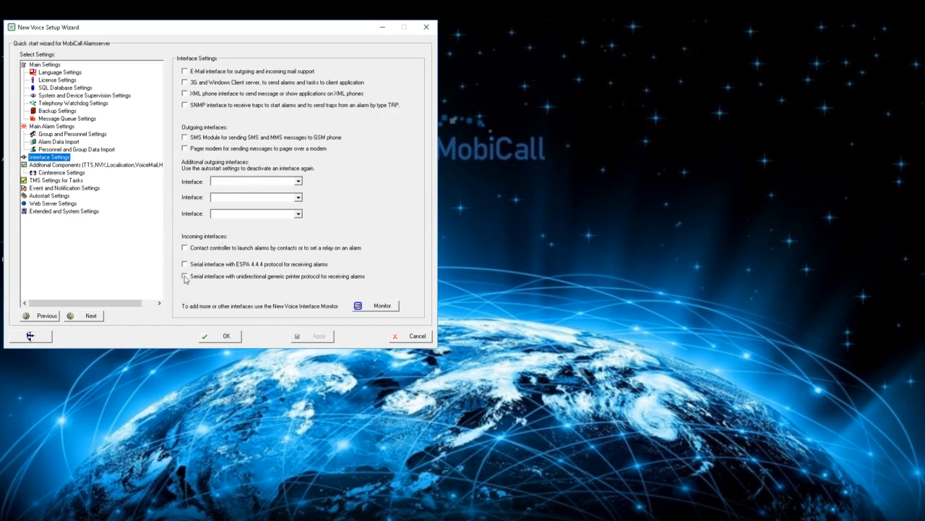
Step: Enable the serial interface with unidirectional generic printer protocol for receiving alarms and apply the change
left_click(185, 276)
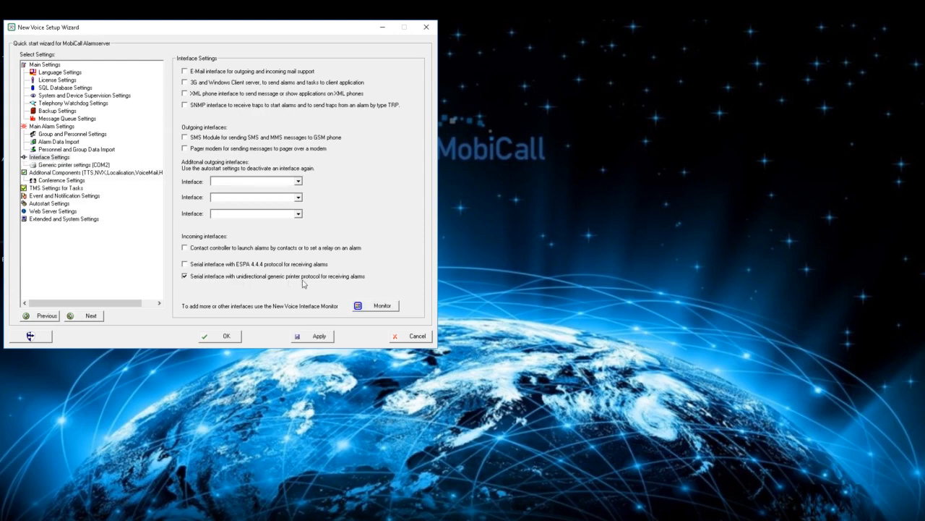
left_click(323, 335)
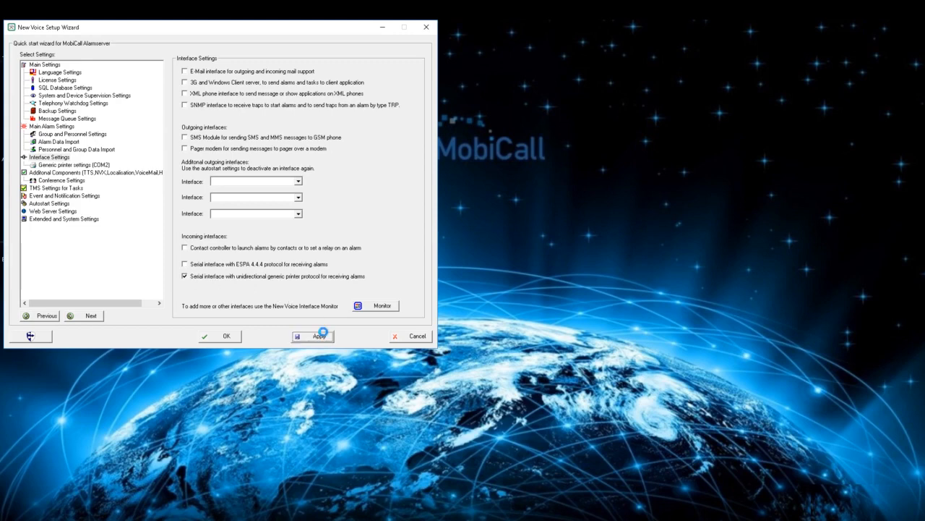
Step: In the generic printer settings, select port COM2 and a baud rate of 9600
left_click(61, 165)
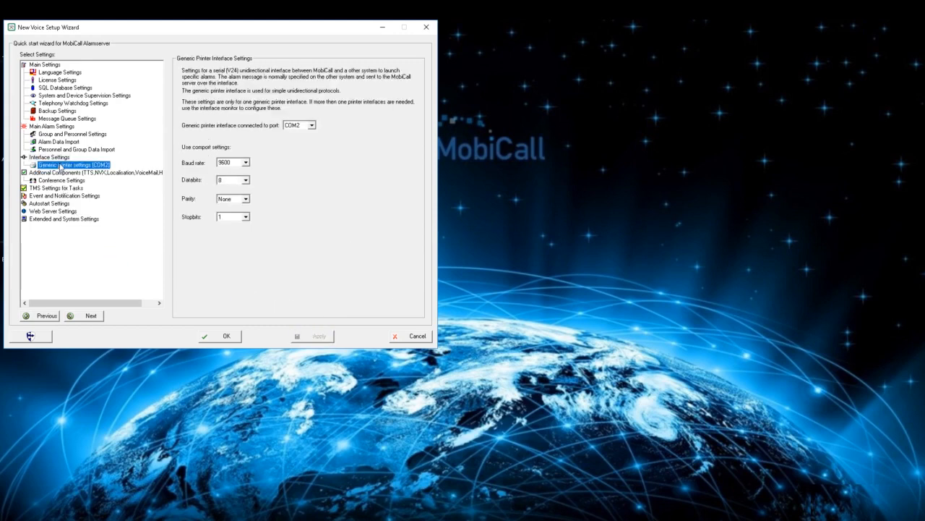
left_click(311, 127)
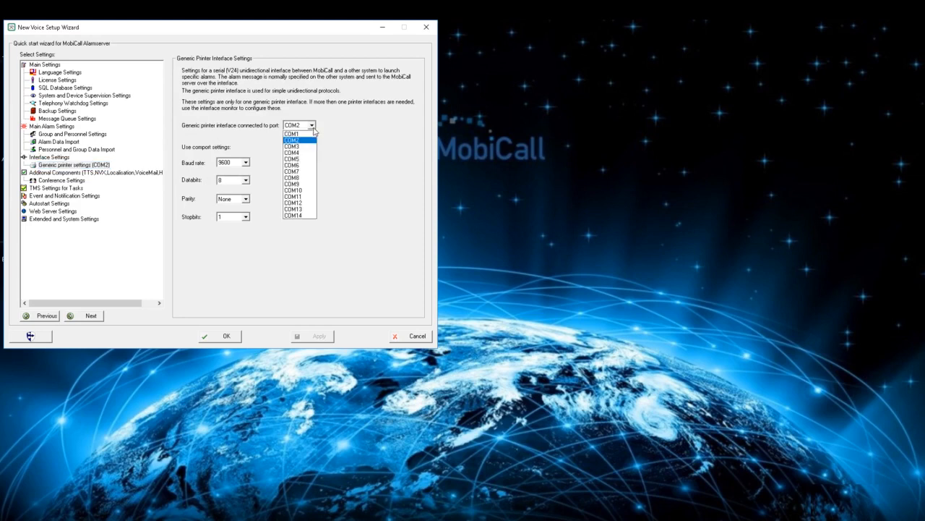
left_click(309, 142)
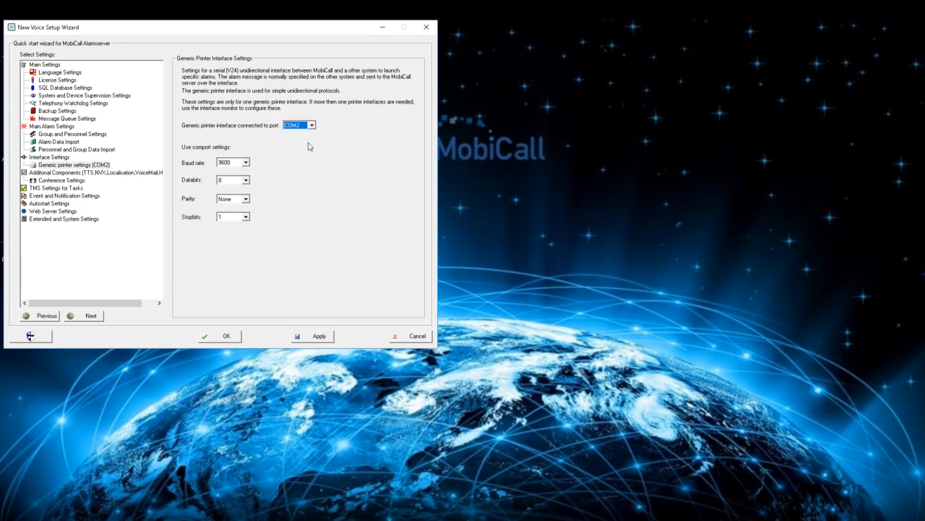
left_click(245, 164)
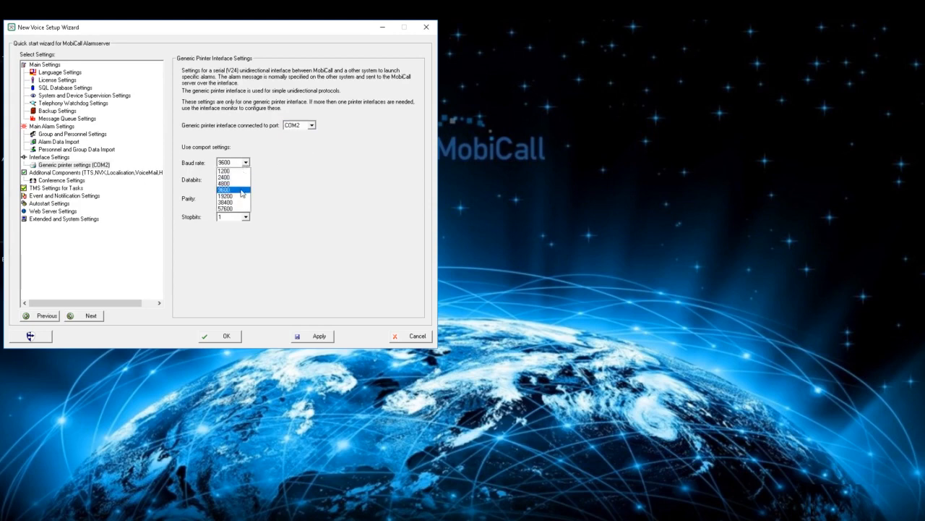
left_click(240, 190)
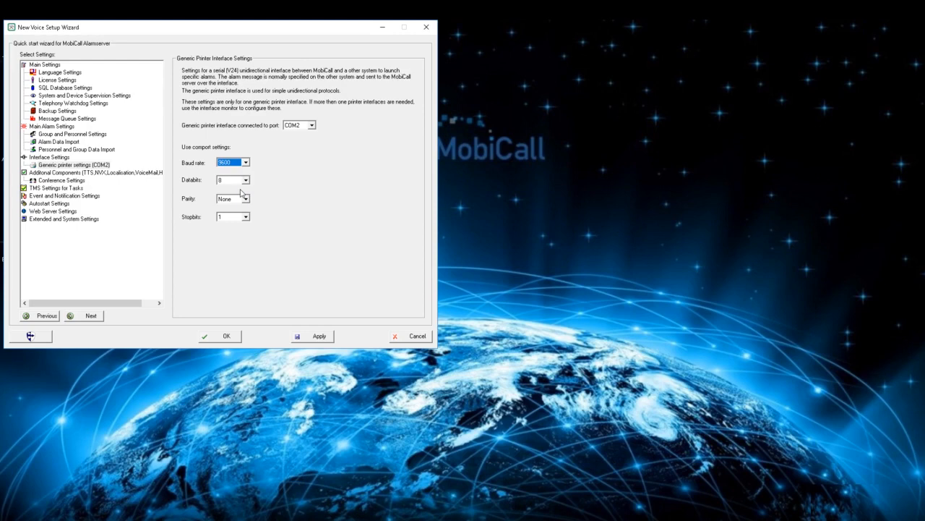
Step: Keep 8 data bits, parity None and 1 stop bit for the printer interface, then save and close the setup wizard
left_click(245, 181)
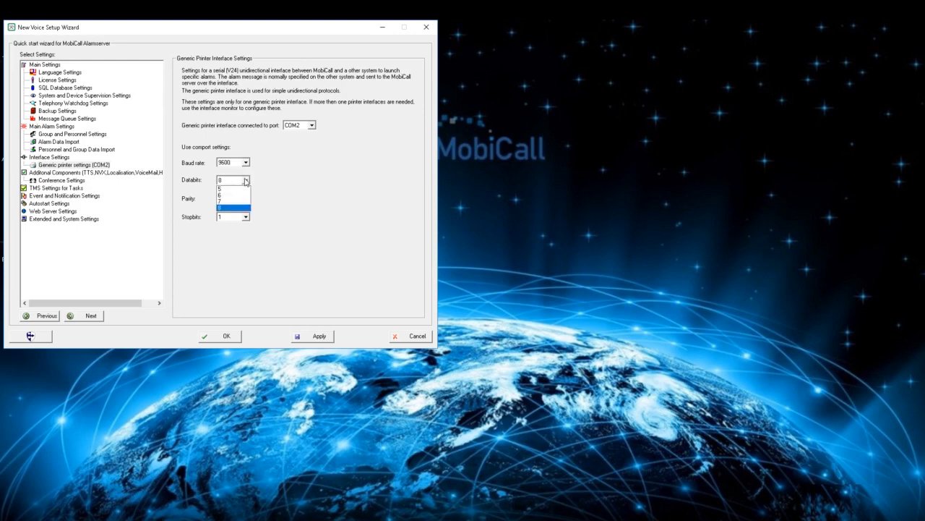
left_click(246, 180)
left_click(246, 200)
left_click(247, 201)
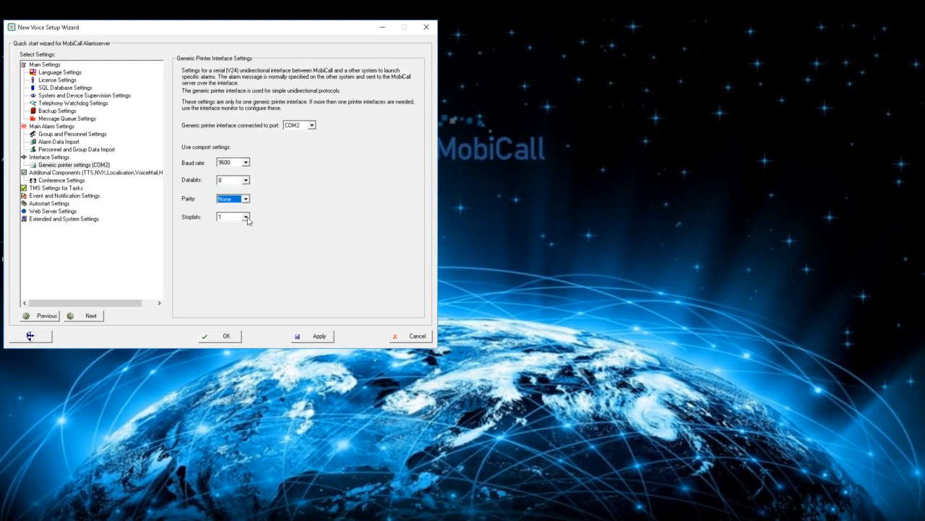
left_click(246, 218)
left_click(247, 217)
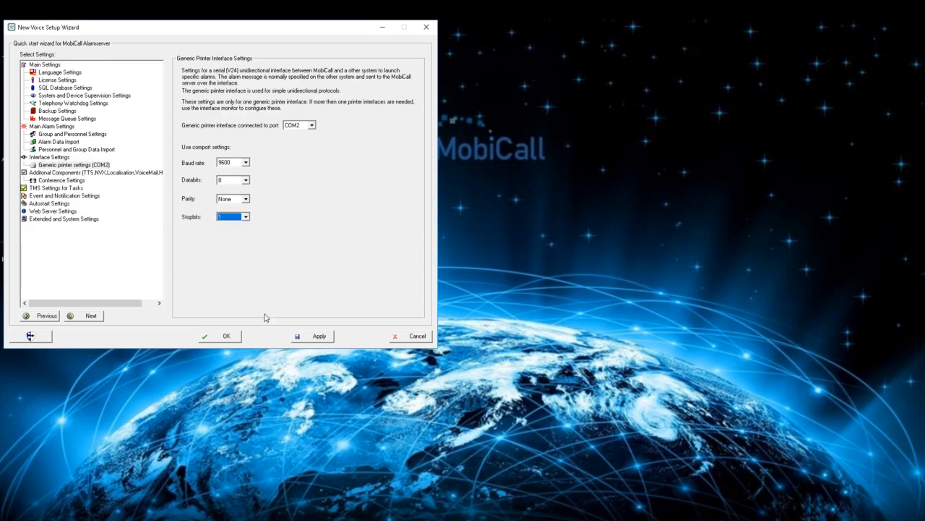
left_click(296, 336)
left_click(223, 338)
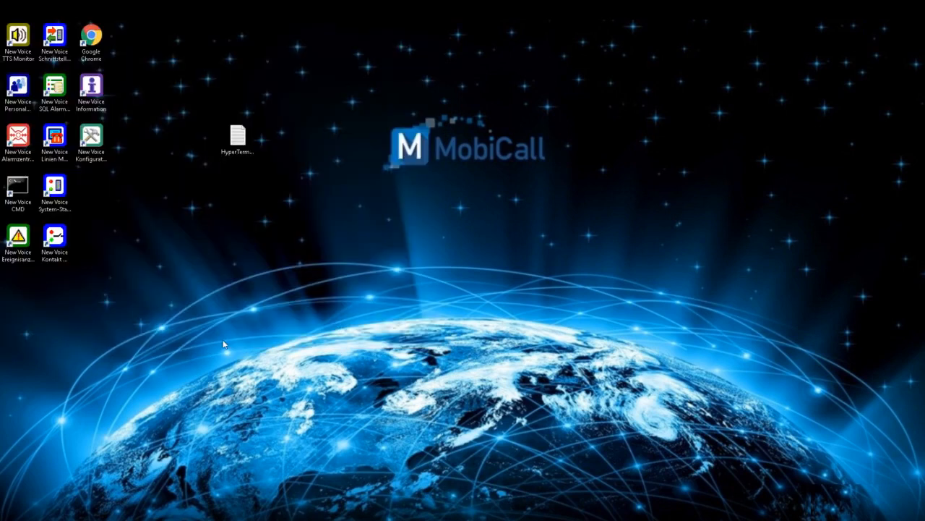
Step: Open the New Voice Tool Monitor and start the nvgenprinter.exe program in its autostart settings
double_click(56, 144)
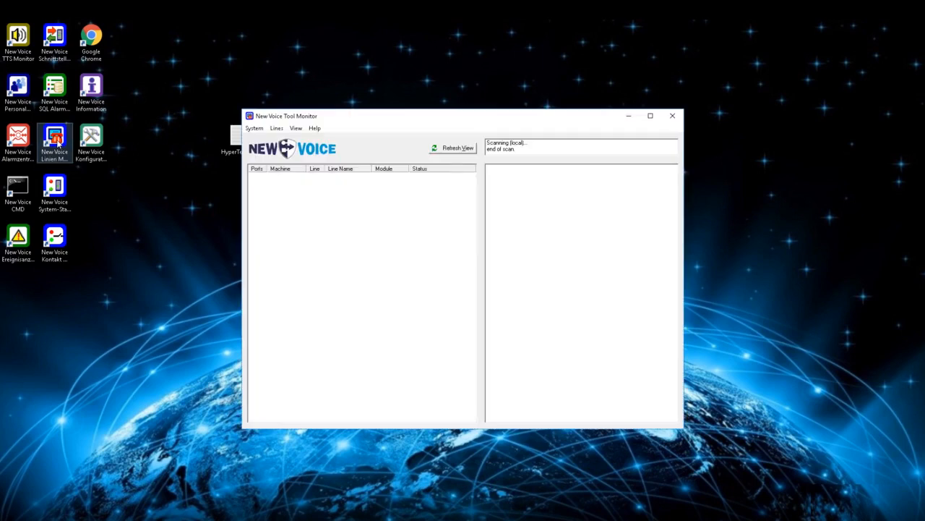
left_click(253, 129)
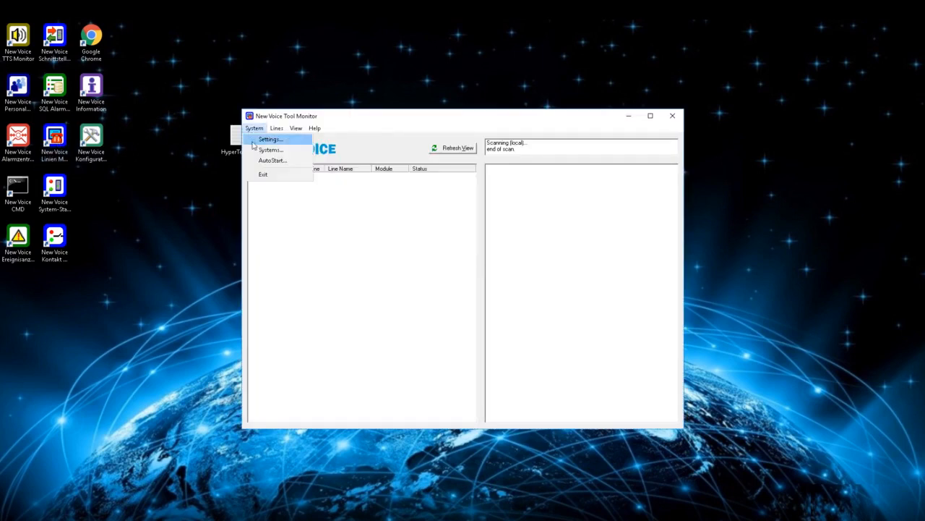
left_click(259, 161)
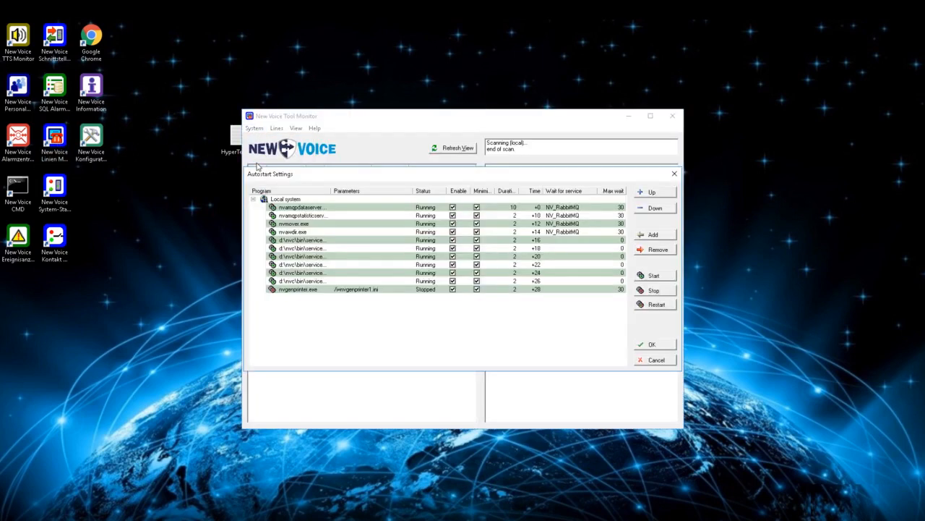
left_click(296, 289)
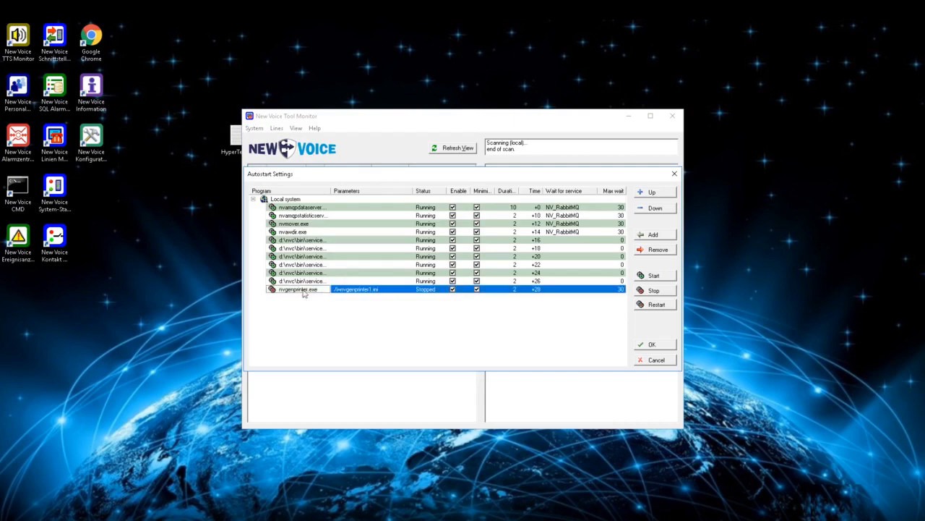
left_click(650, 276)
left_click(651, 345)
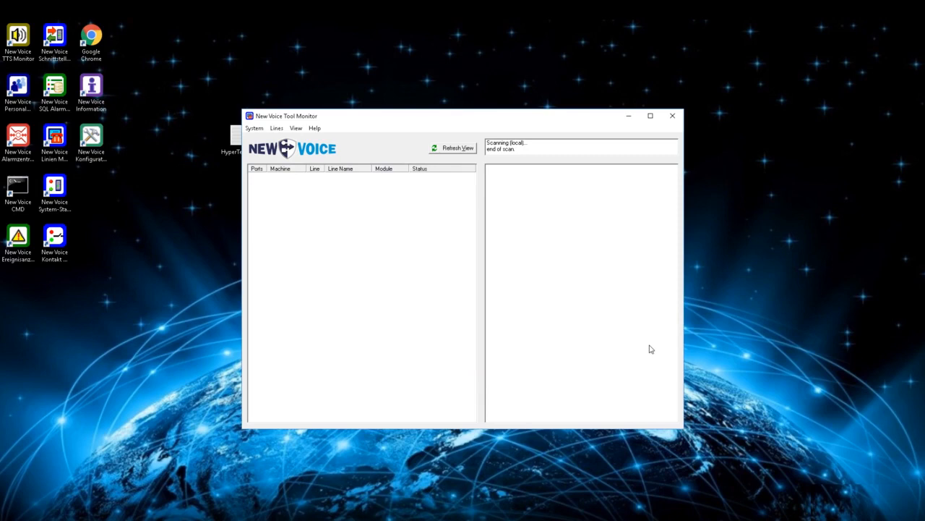
Step: Open the New Voice Interface Monitor and scan the system for compatible interfaces
left_click(46, 41)
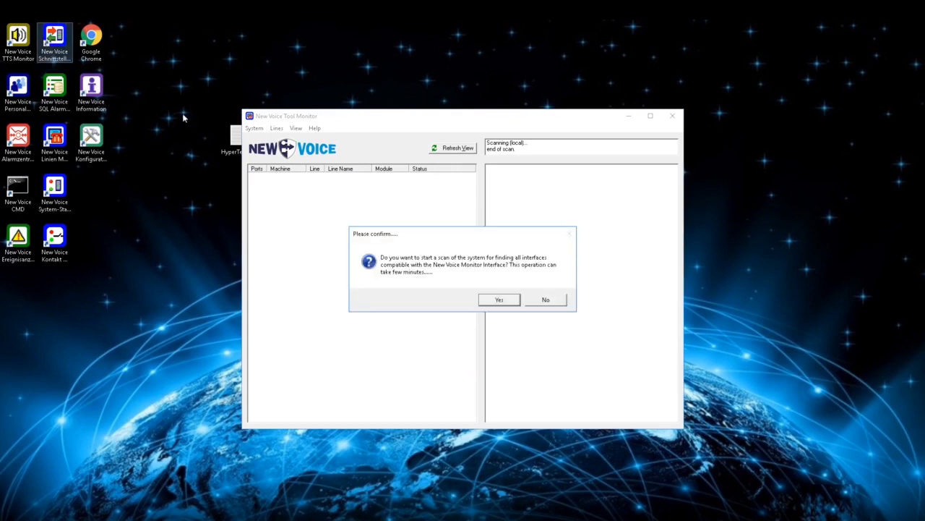
left_click(516, 300)
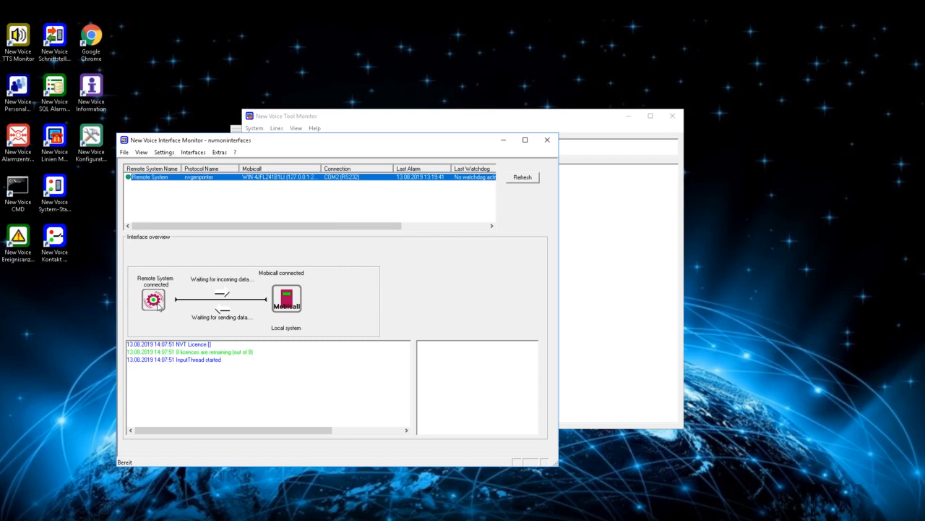
Step: Locate htpe63.exe in D:\nvt\utils\HyperTerminal, then launch the installed HyperTerminal Private Edition
left_click(120, 519)
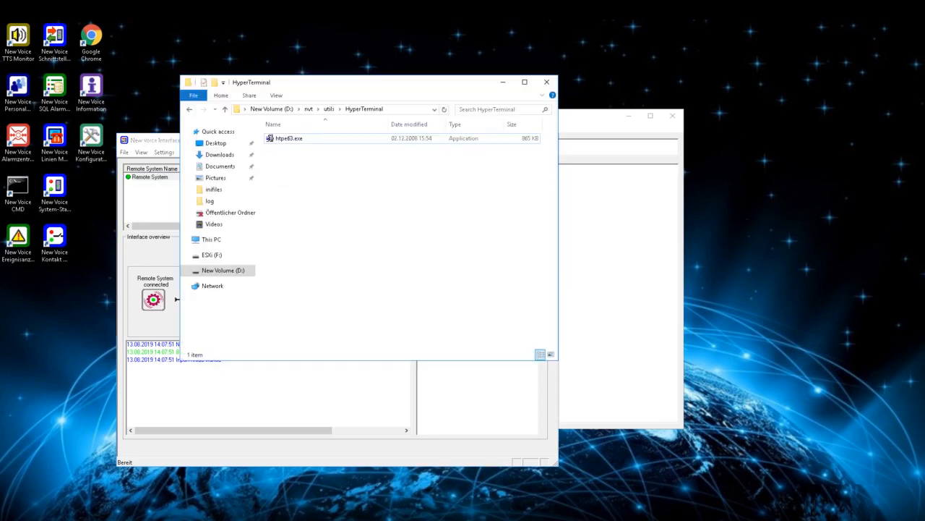
left_click(405, 109)
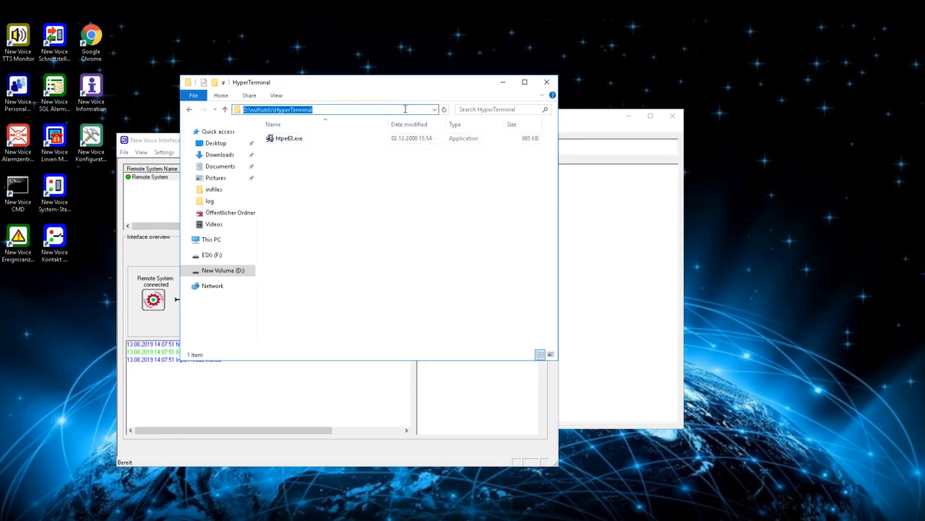
left_click(346, 189)
left_click(312, 142)
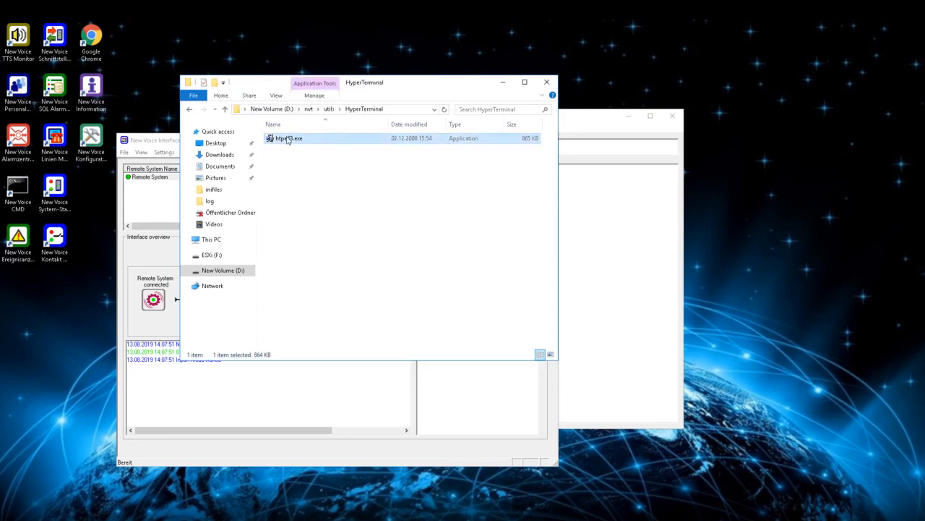
left_click(20, 516)
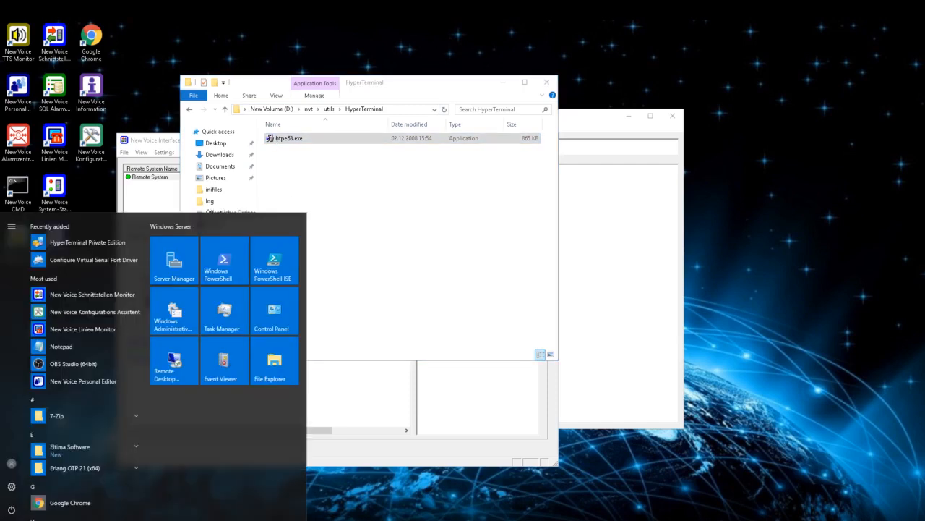
left_click(88, 242)
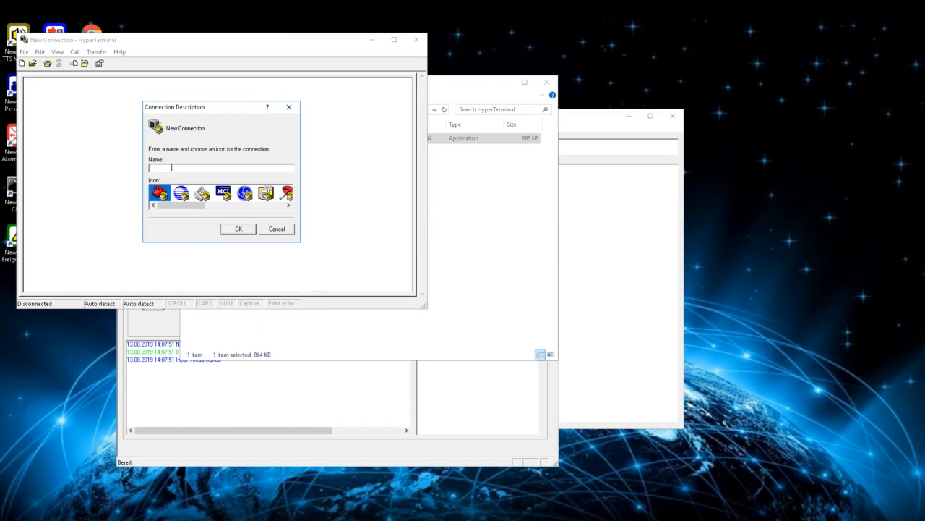
Step: Create a HyperTerminal connection named Test that connects using COM3
type("Test")
left_click(229, 230)
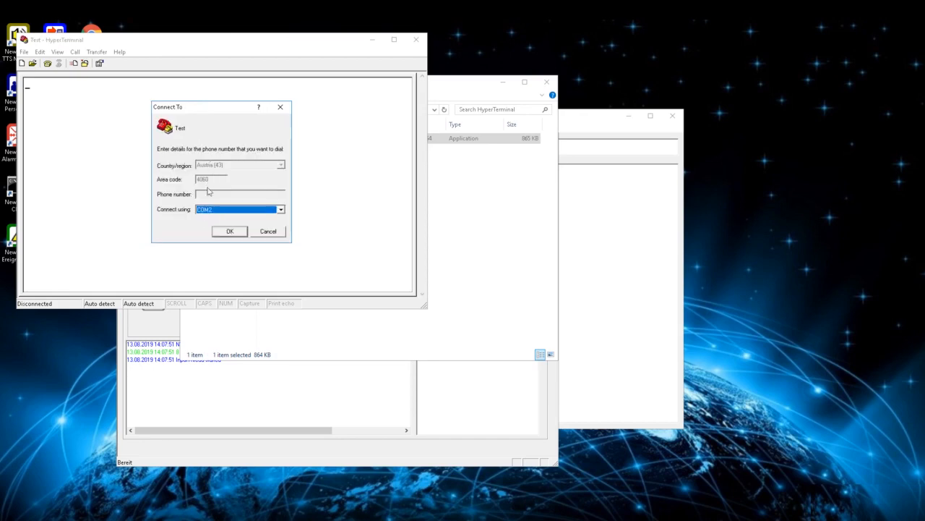
left_click(207, 210)
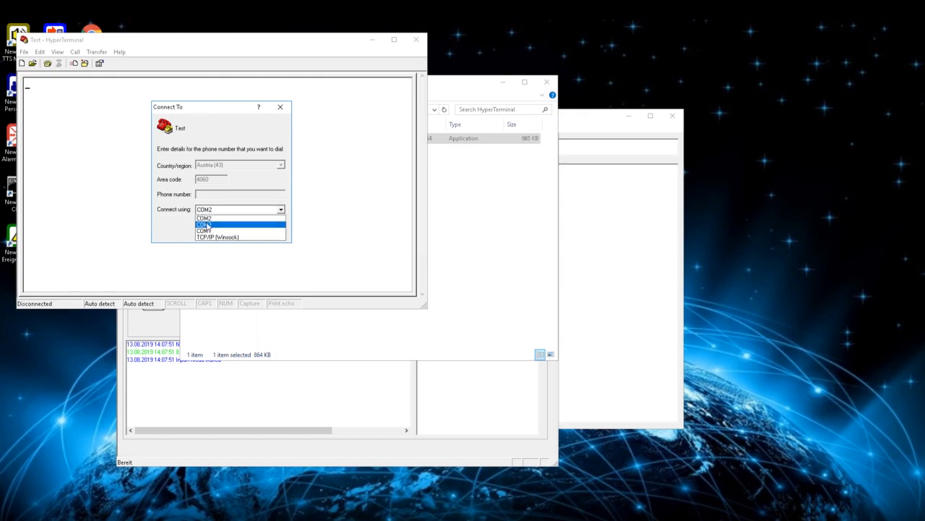
left_click(207, 226)
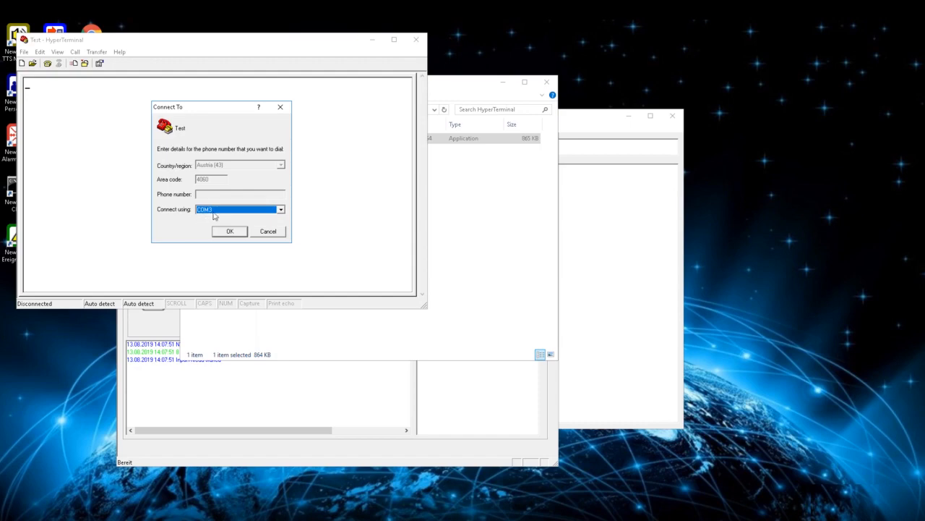
left_click(224, 233)
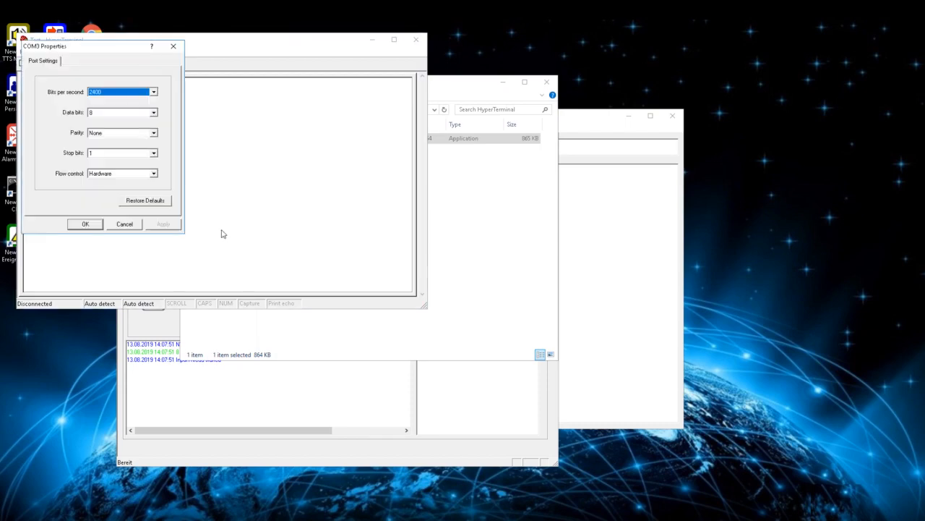
Step: Set the COM3 port speed to 9600 bits per second and open the connection
left_click(154, 92)
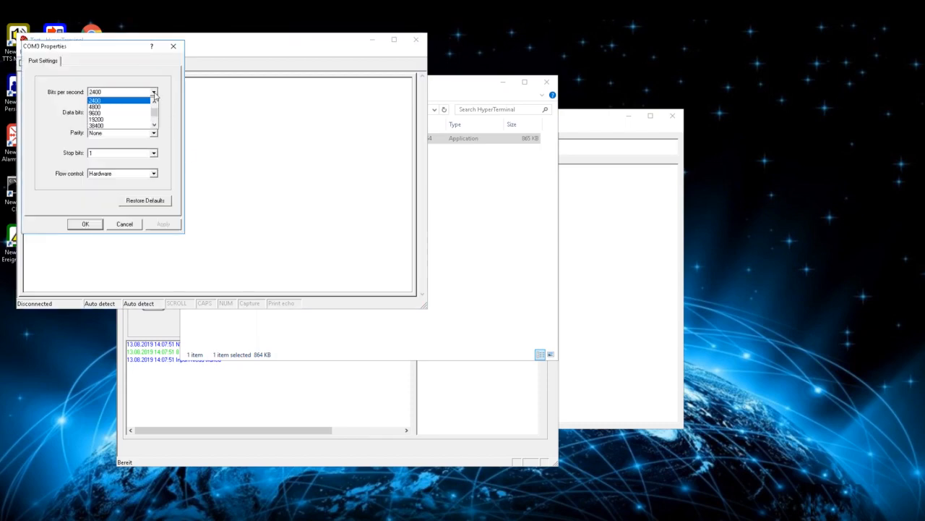
left_click(142, 113)
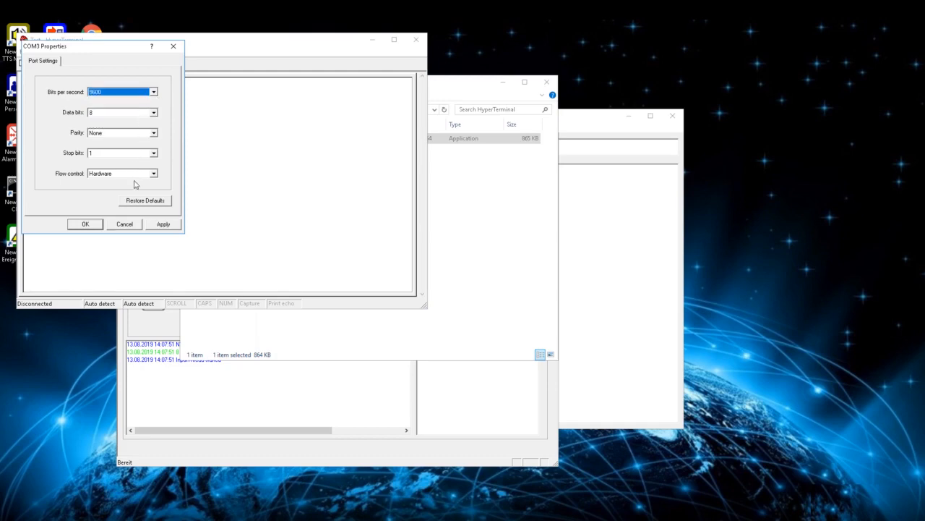
left_click(86, 225)
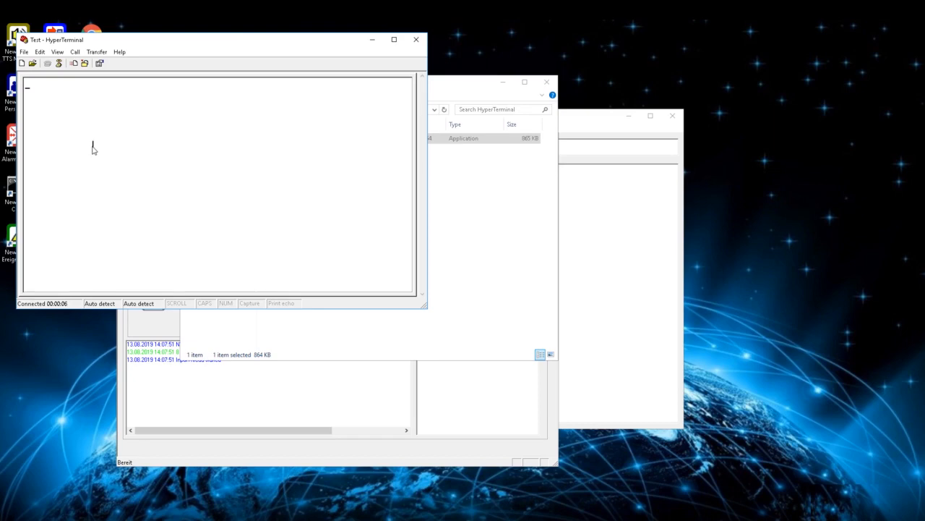
Step: Send an empty line from HyperTerminal, place the Interface Monitor beside it and examine the new entries in its log
key("Return")
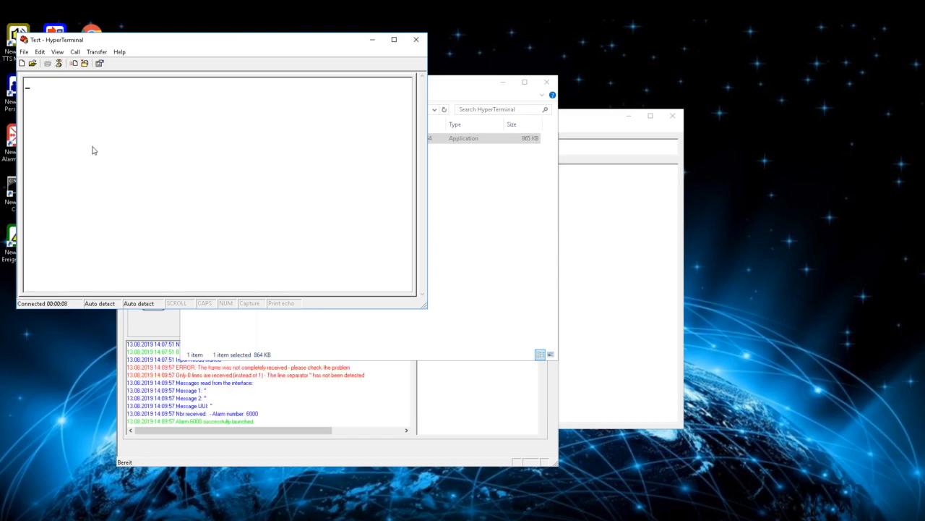
left_click(215, 452)
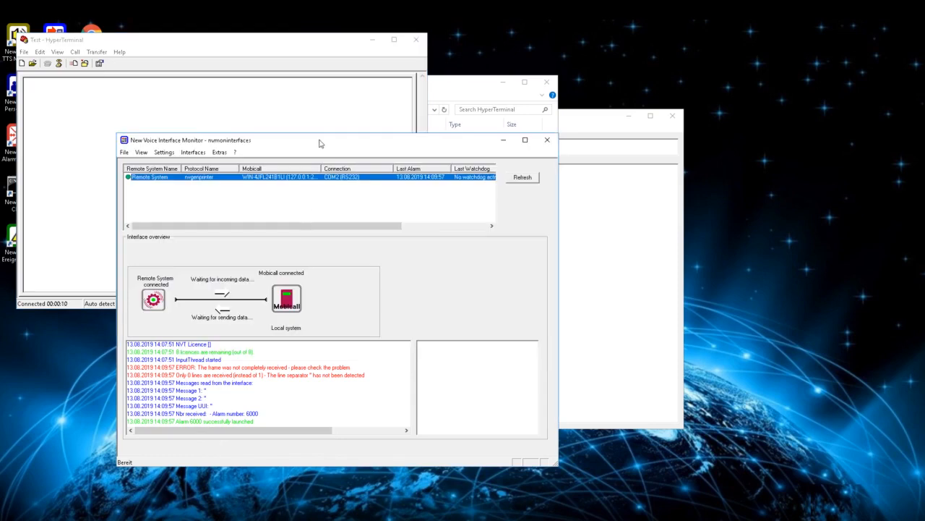
left_click_drag(326, 140, 458, 130)
left_click_drag(618, 99, 618, 100)
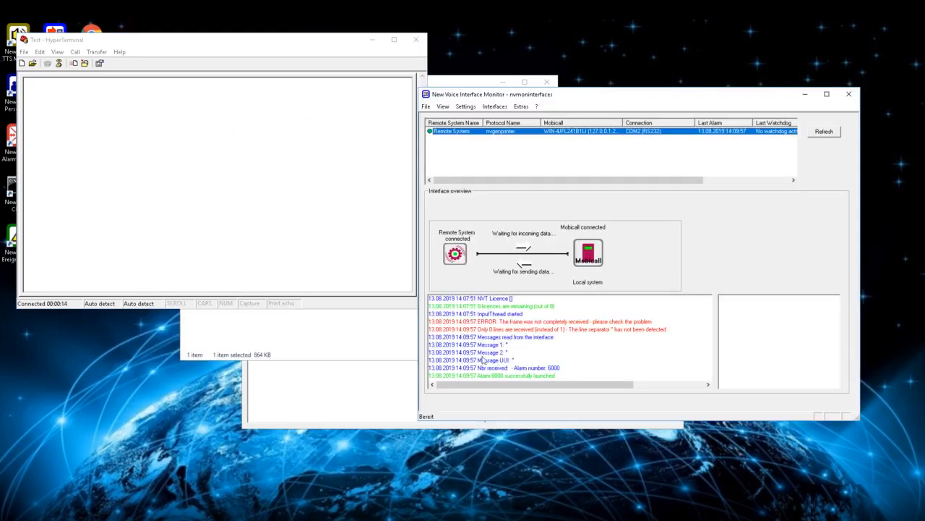
left_click(486, 323)
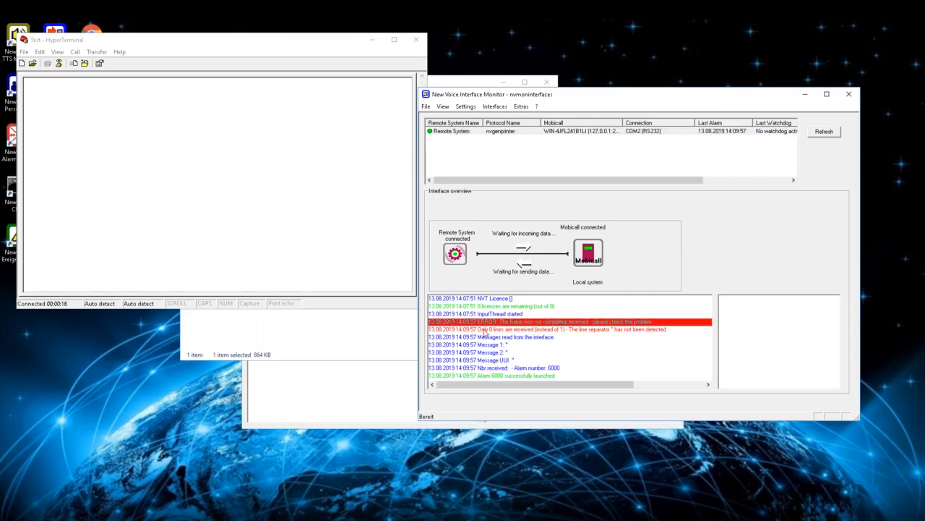
left_click(485, 330)
left_click(485, 337)
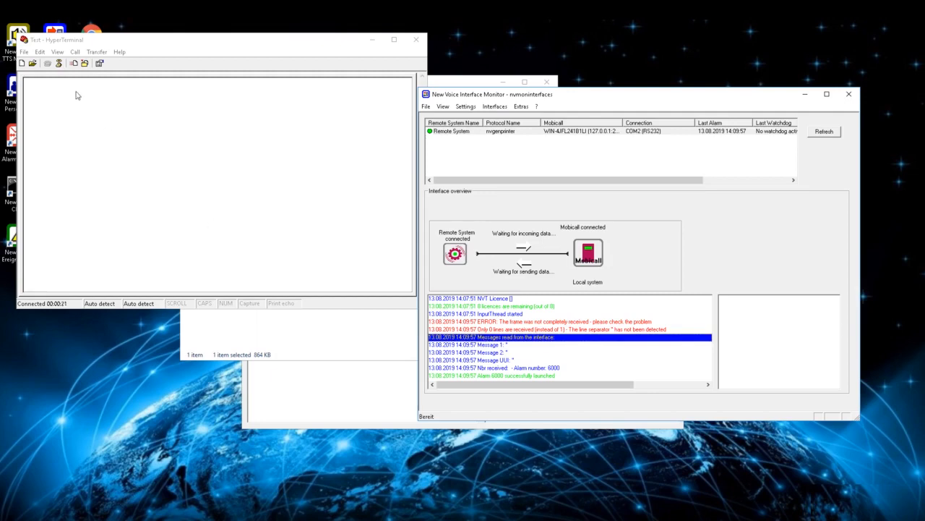
Step: Send the text file HyperTerminal_send.txt from HyperTerminal and examine the new entries in the Interface Monitor log
left_click(91, 41)
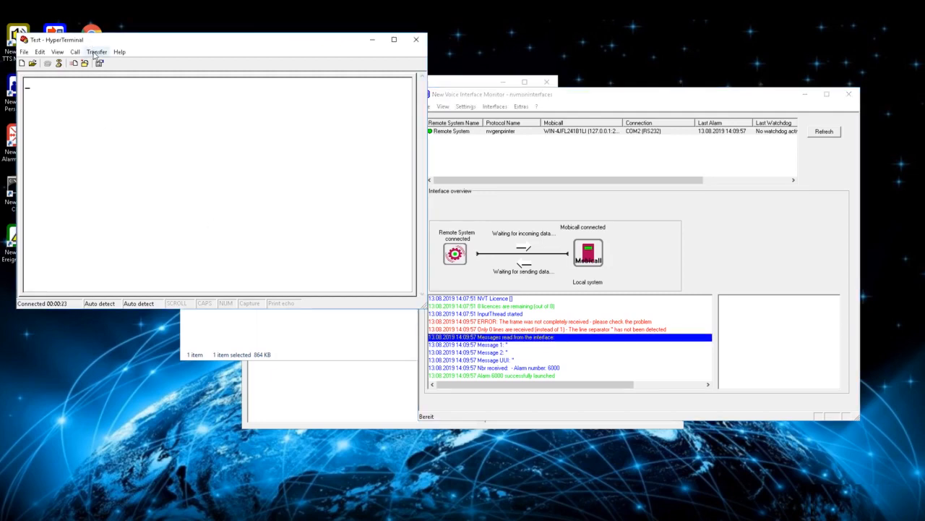
left_click(96, 52)
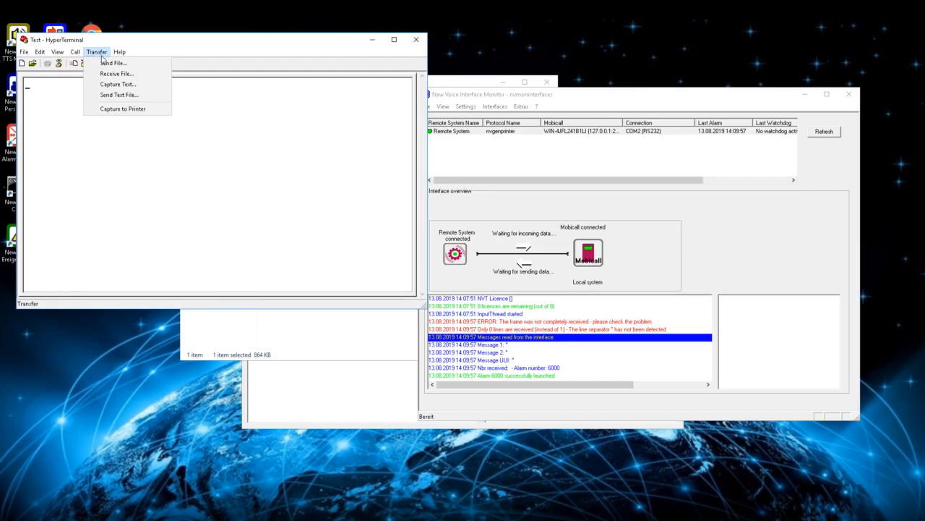
left_click(108, 95)
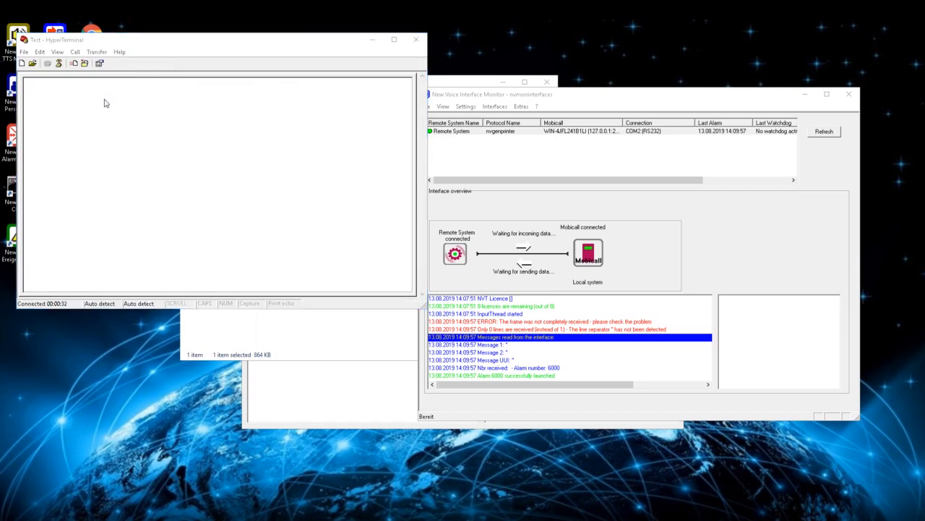
left_click(120, 127)
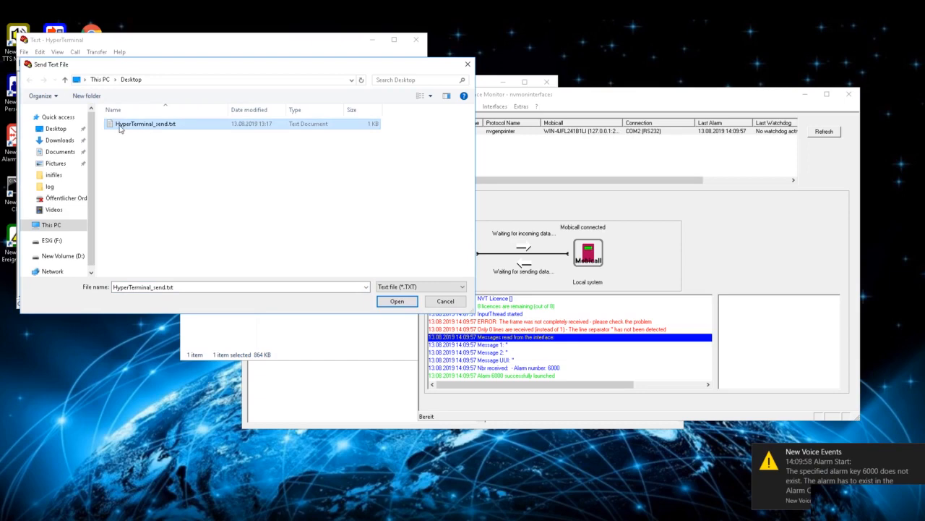
double_click(120, 128)
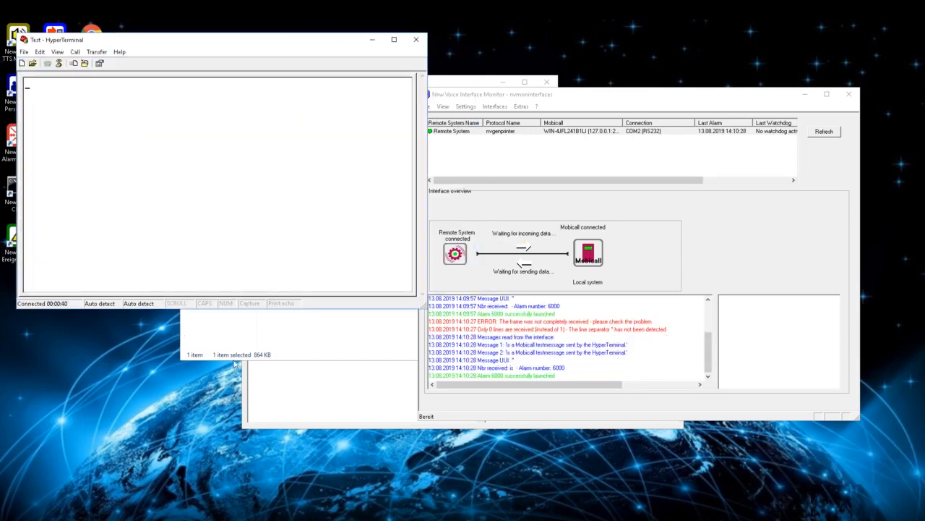
left_click(517, 346)
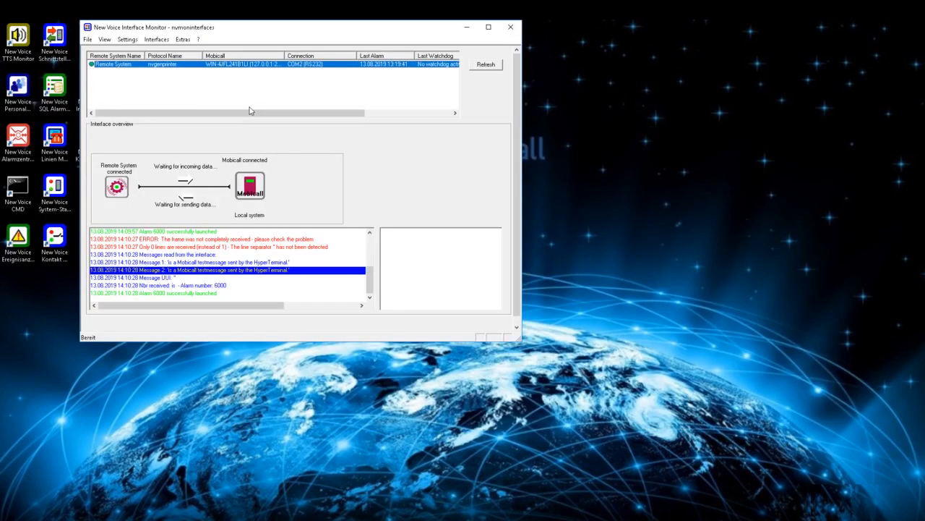
Step: Open the configuration of the Remote System interface and select others as the central type
double_click(253, 65)
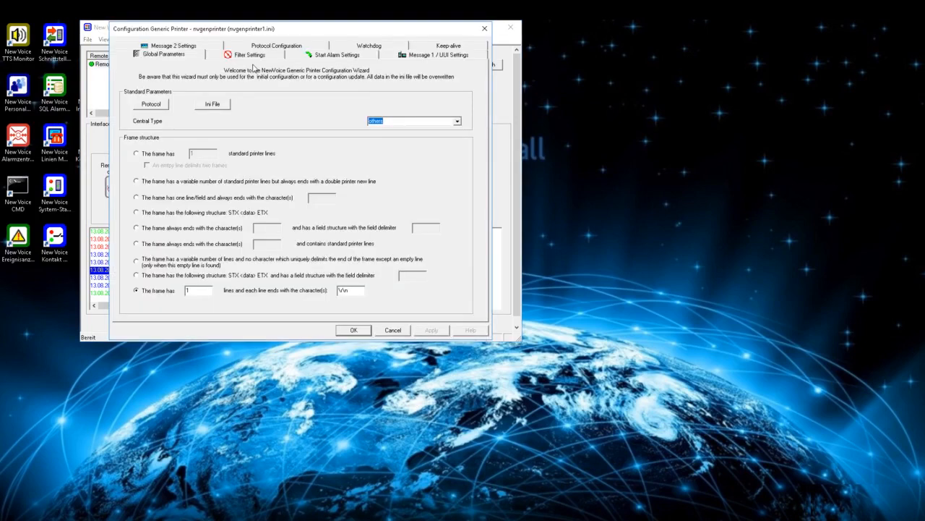
left_click(457, 121)
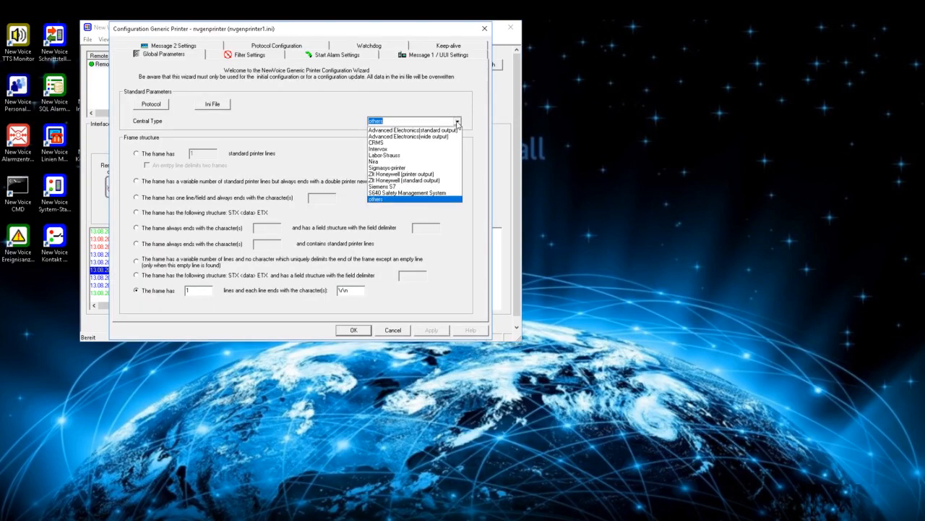
left_click(402, 198)
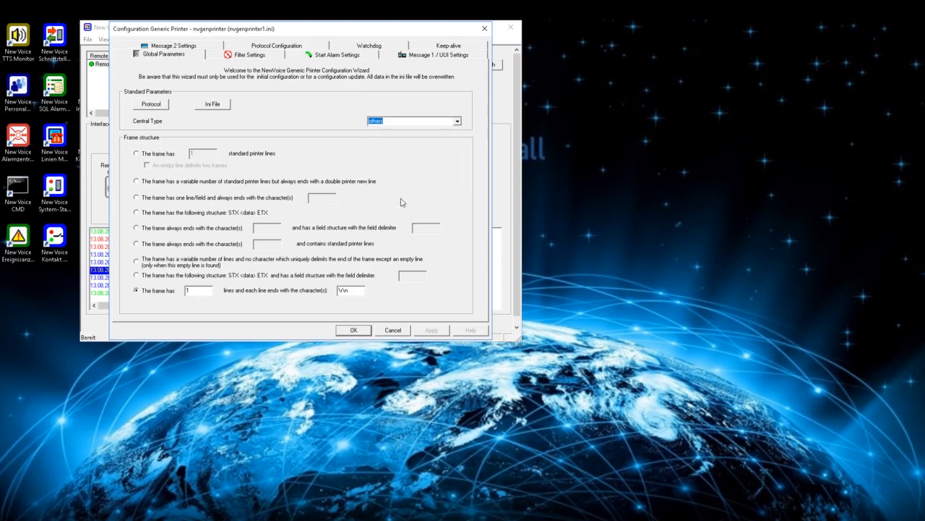
Step: Review the interface's protocol parameters, especially the COM port and mode, and return to the global parameters
left_click(153, 105)
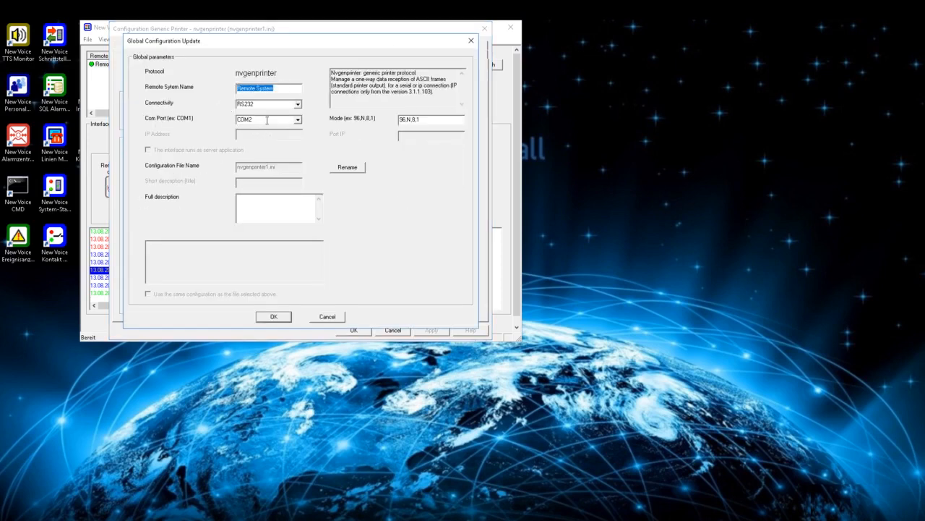
left_click(267, 120)
left_click(424, 119)
left_click_drag(424, 118, 346, 122)
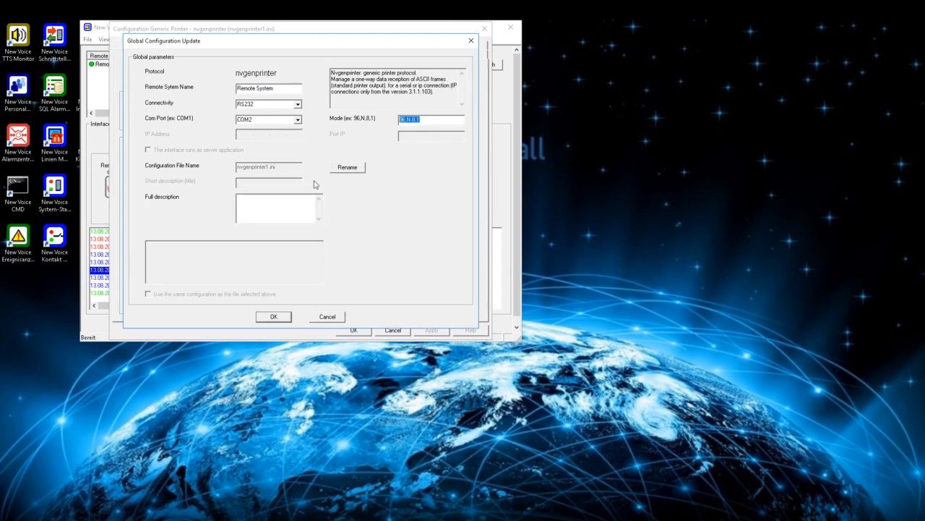
left_click(312, 317)
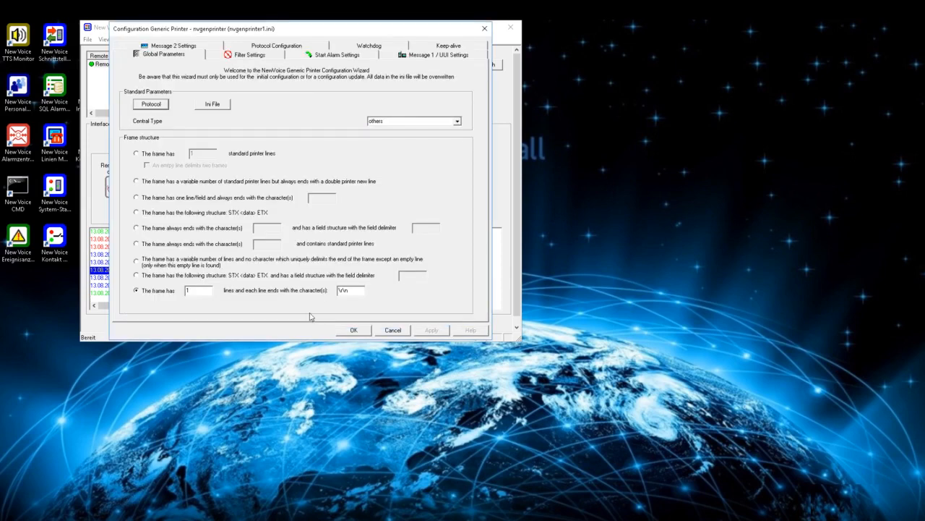
Step: Examine the port, mode and IP connection entries in the interface's ini file, and close the file
left_click(204, 106)
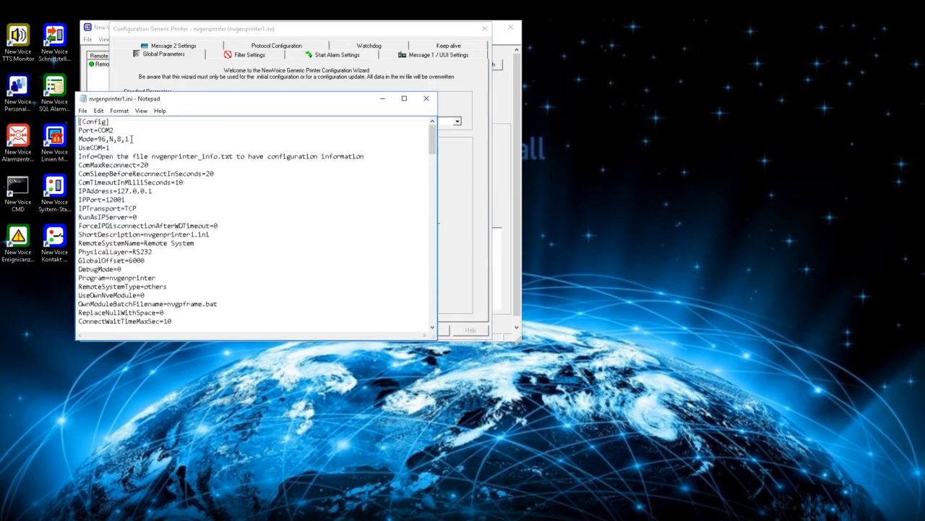
left_click_drag(79, 130, 151, 220)
left_click(151, 219)
left_click(418, 102)
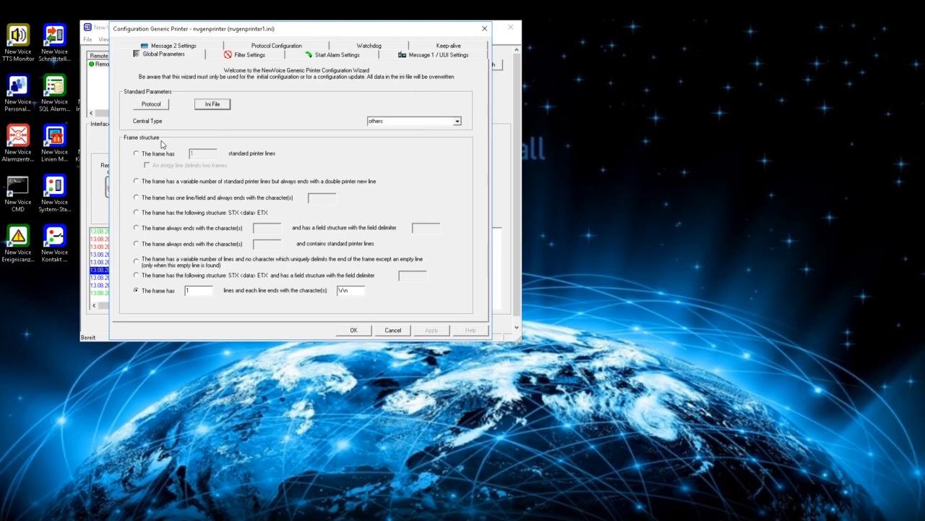
Step: Try the frame structures based on standard printer lines, including the empty-line delimiter and the double printer new line
left_click(137, 154)
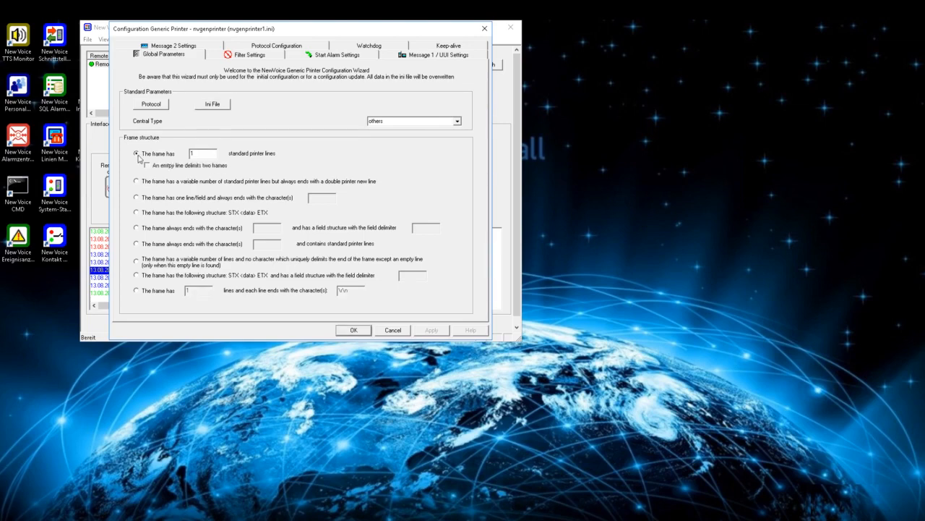
double_click(194, 153)
left_click(147, 165)
left_click(136, 182)
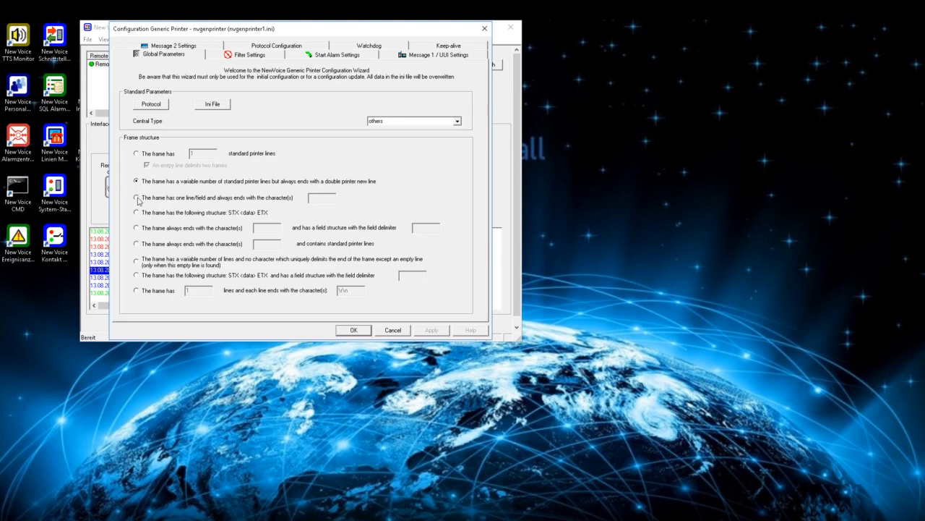
Step: Try the one-line frame with an end character, the STX/ETX frame and the frame with end character and field delimiter
left_click(137, 198)
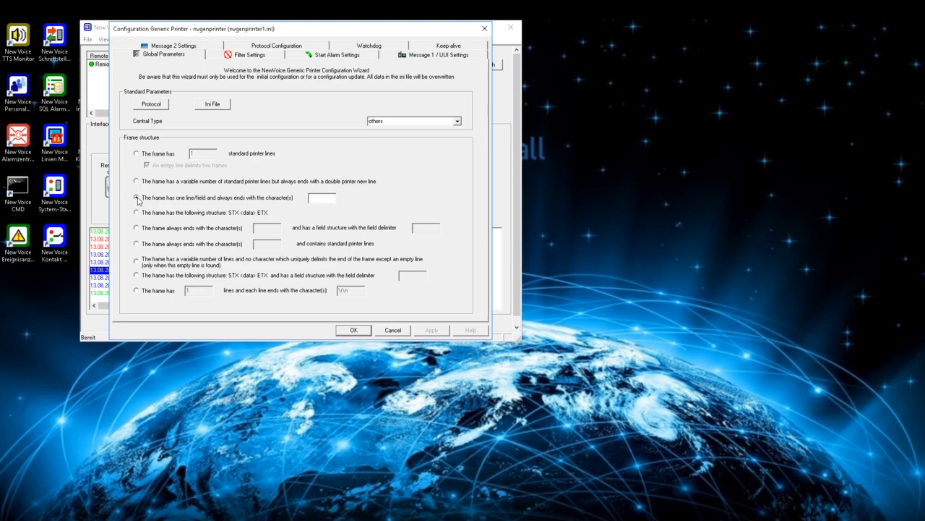
left_click(330, 198)
left_click(137, 213)
left_click(137, 228)
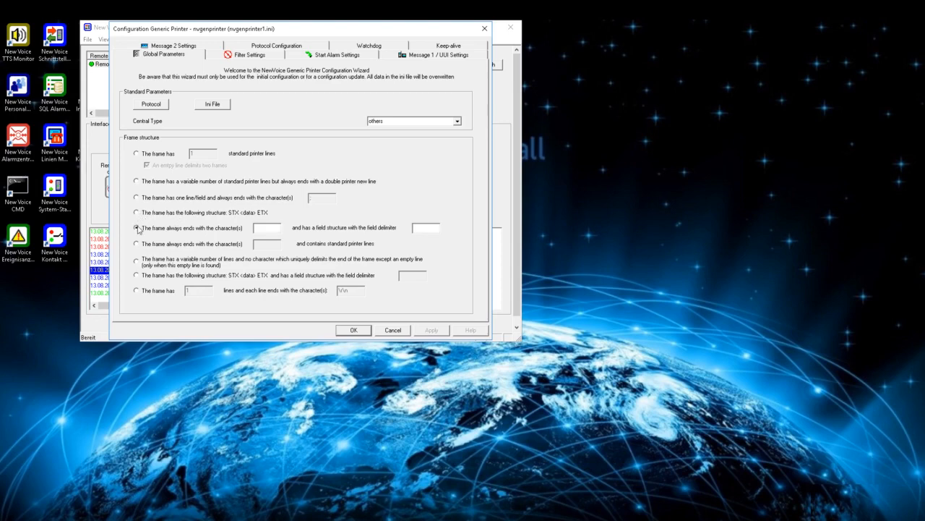
left_click(264, 229)
left_click(417, 229)
Step: Try the end-character frame with standard printer lines, the empty-line-delimited frame and the STX/ETX frame with field delimiter
left_click(137, 245)
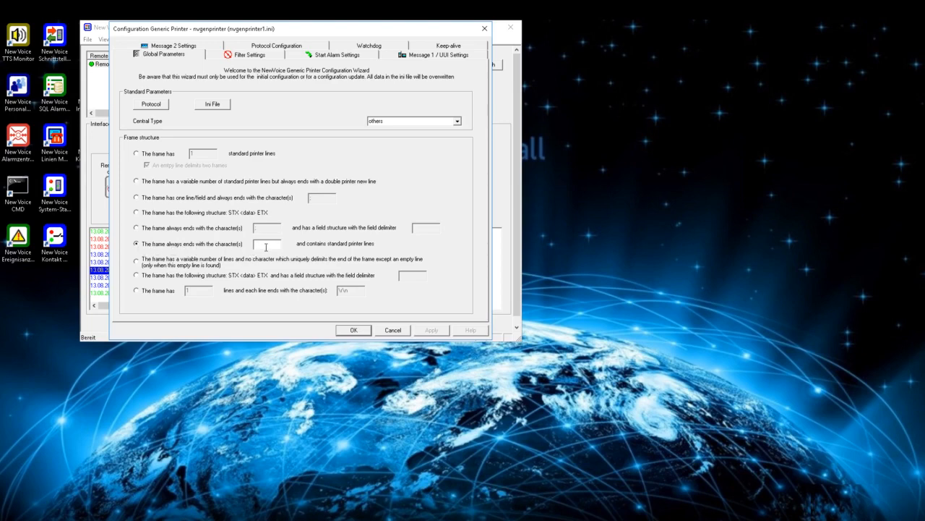
left_click(265, 246)
left_click(137, 261)
left_click(136, 275)
Step: Choose the frame structure with 1 line, each line ending with \r\n
left_click(137, 291)
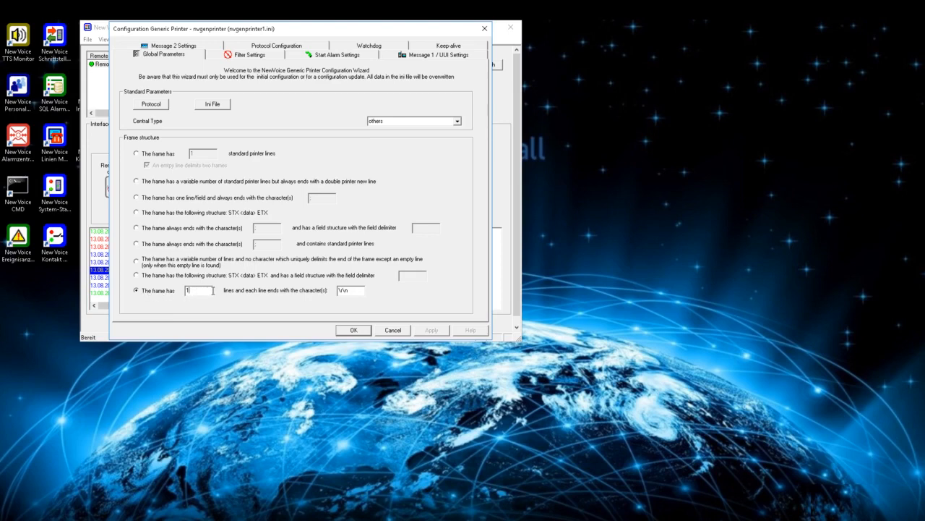
left_click_drag(209, 290, 179, 293)
left_click_drag(354, 290, 331, 290)
Step: Try enabling the frame filter to inspect its white-list options, and turn the filter off again
left_click(239, 55)
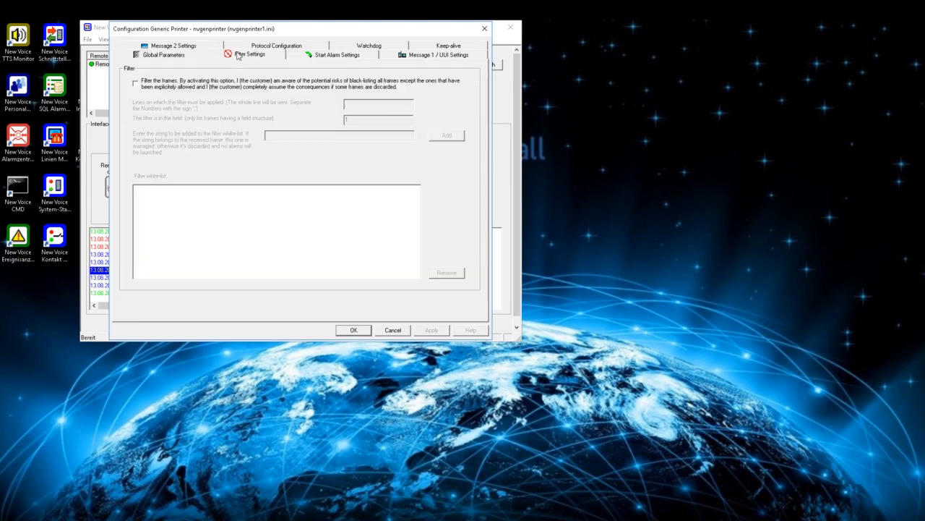
left_click(196, 87)
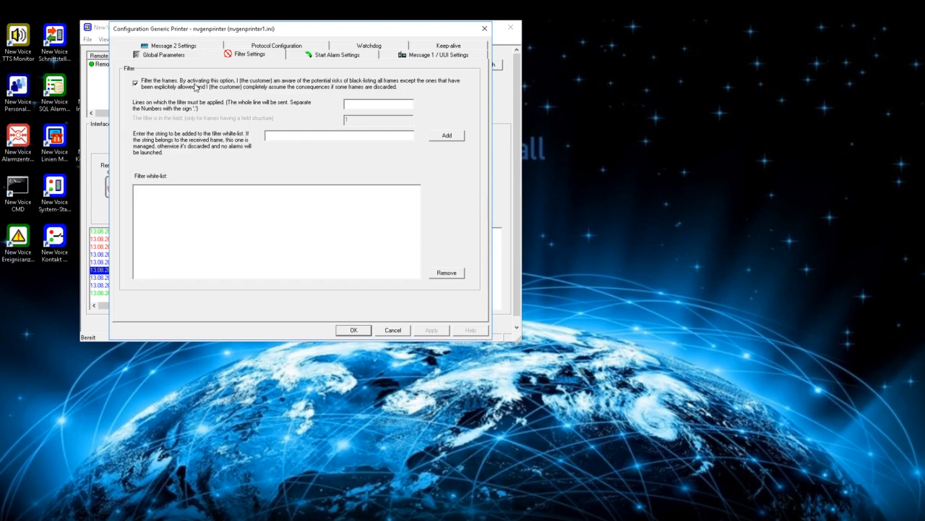
left_click(196, 87)
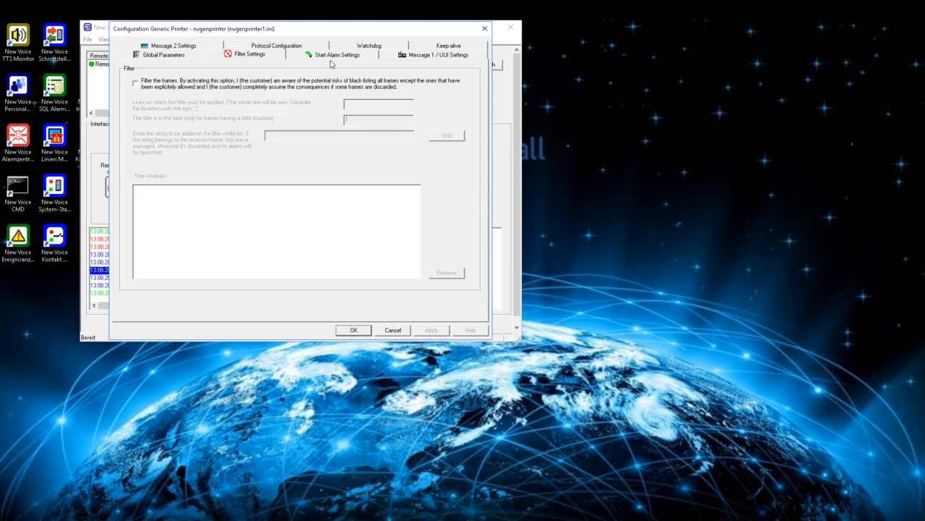
Step: Review the alarm start settings for depending on a number, including the number offset and the preceding characters
left_click(333, 58)
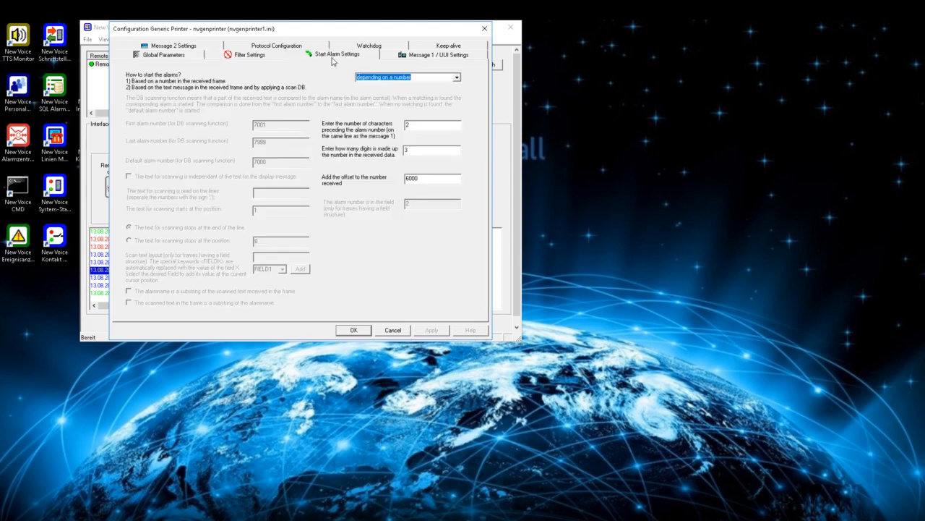
left_click(450, 77)
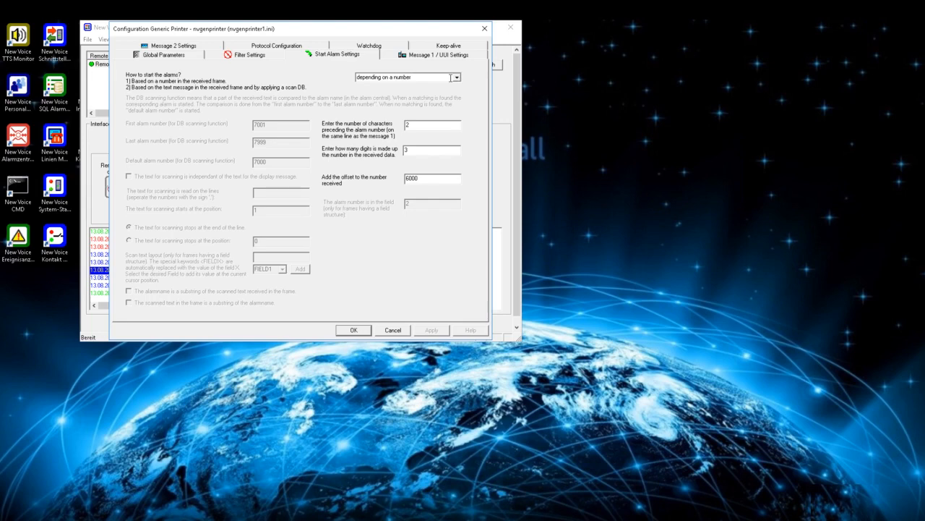
left_click(456, 78)
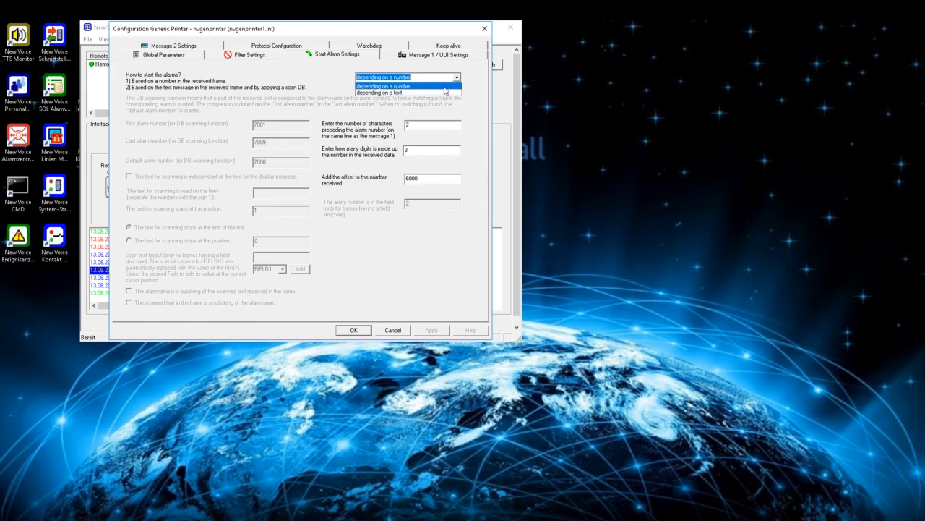
left_click(445, 87)
left_click(444, 77)
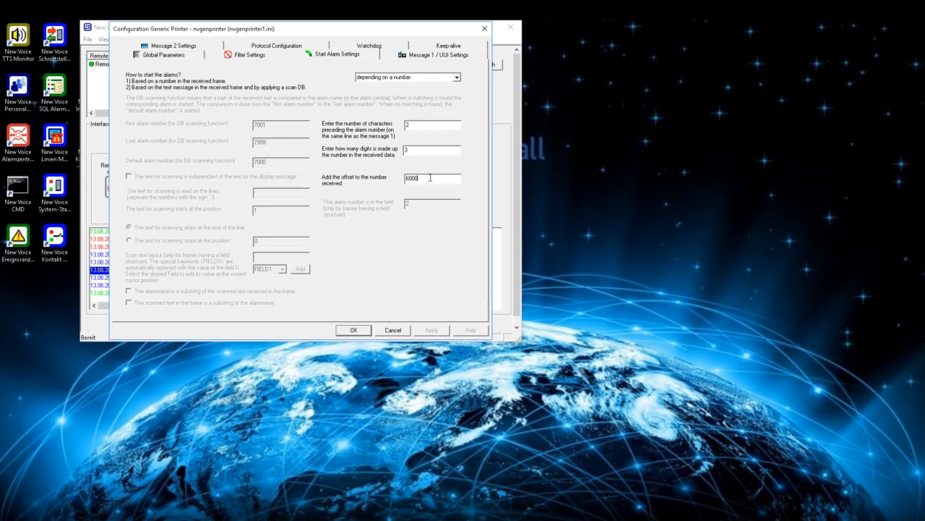
left_click_drag(430, 178, 382, 184)
left_click(416, 124)
Step: Set alarms to start depending on a text, and review the first, last and default alarm numbers for DB scanning
left_click(456, 78)
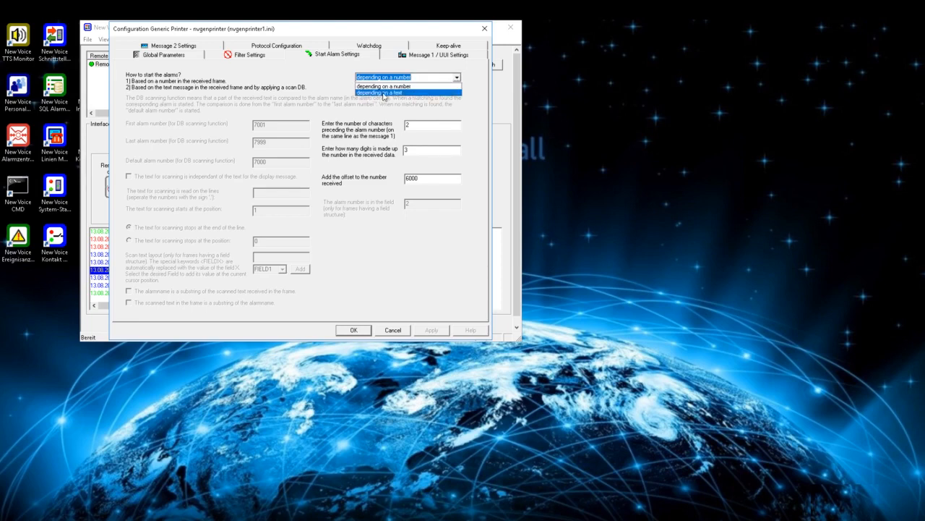
left_click(409, 93)
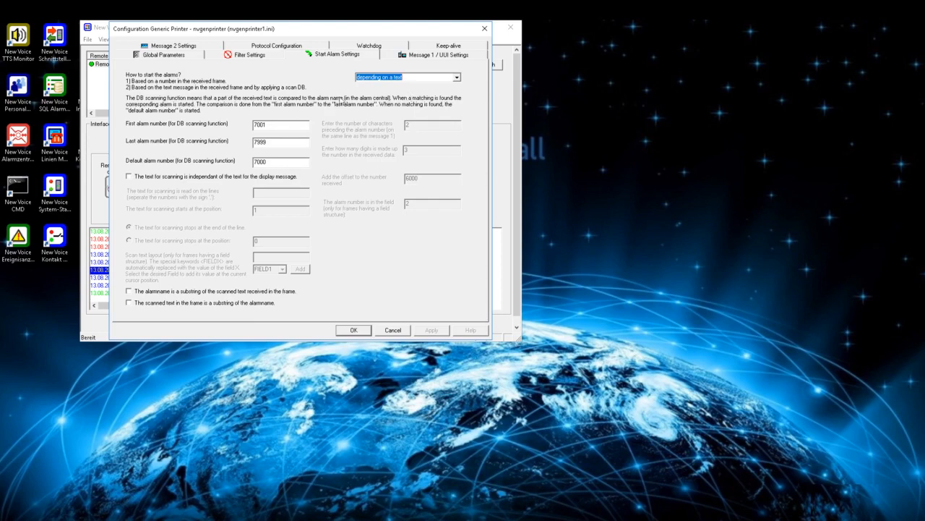
left_click(276, 127)
left_click(277, 161)
left_click_drag(267, 125, 250, 143)
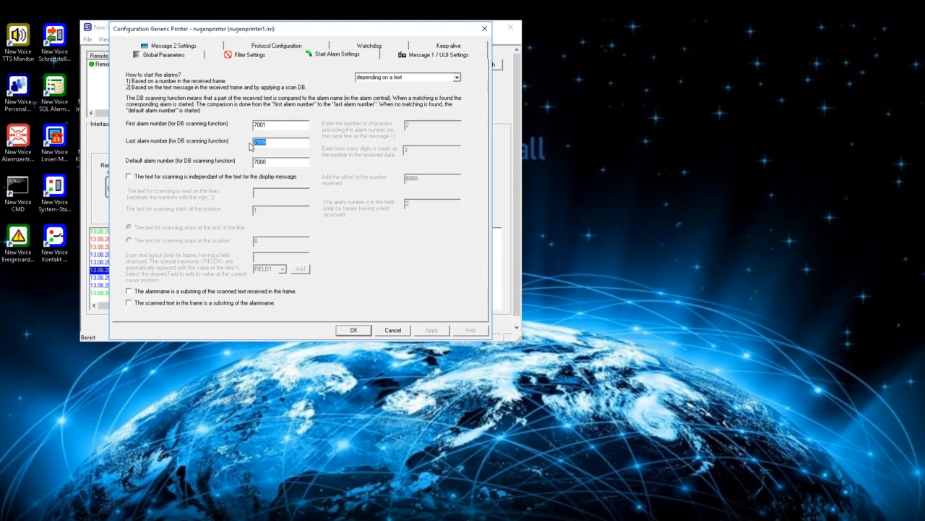
left_click_drag(279, 162, 248, 164)
left_click(264, 164)
Step: Make the scanning text independent of the display message text and have the scanning text stop at a position
left_click(228, 178)
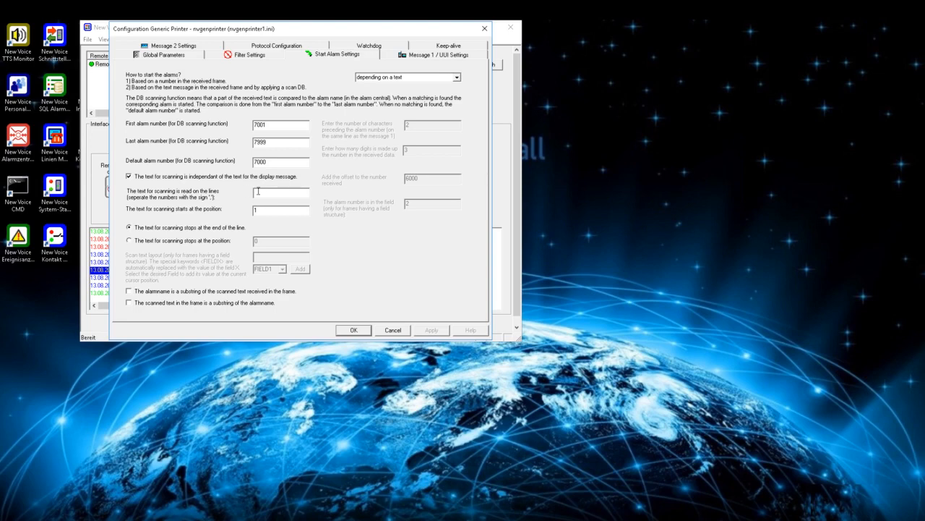
left_click(267, 211)
left_click(129, 240)
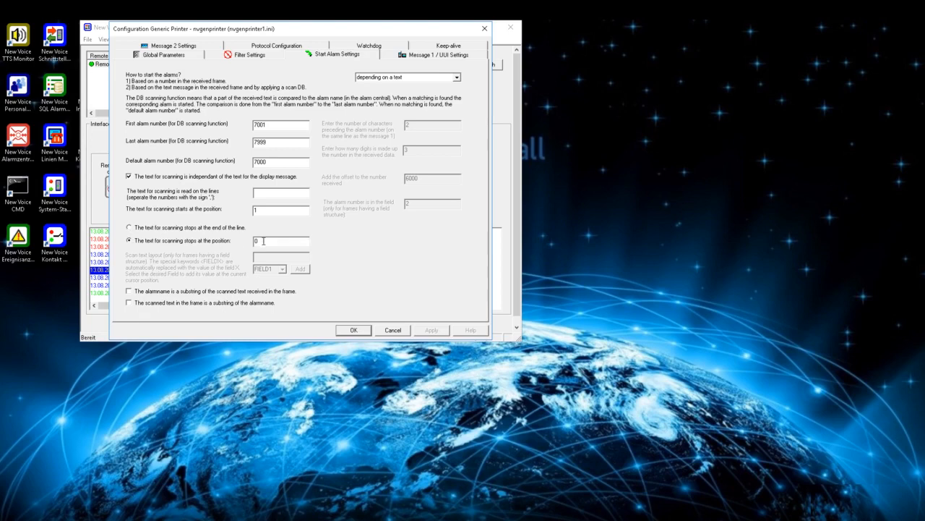
left_click_drag(263, 241, 243, 244)
left_click(129, 291)
left_click(128, 291)
Step: Review the line and start position from which the message 1 text is read
left_click(439, 55)
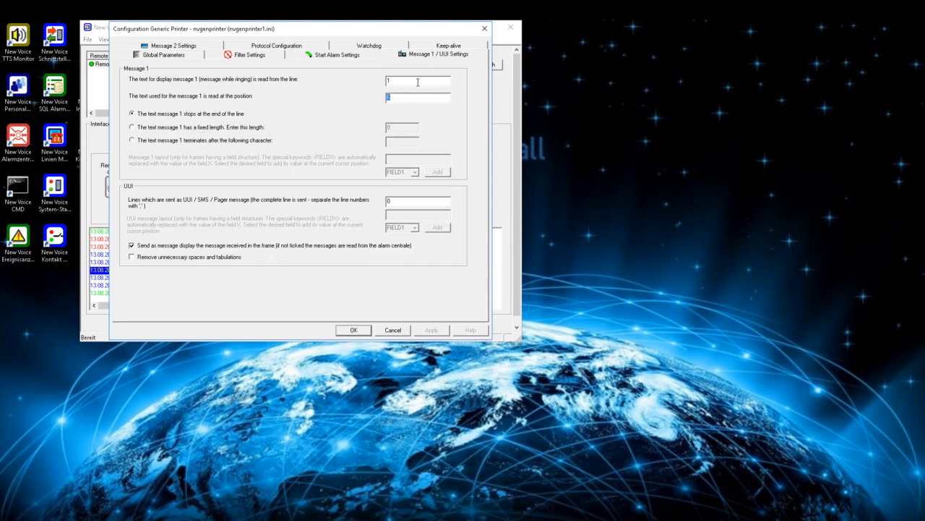
left_click(417, 82)
left_click_drag(419, 80, 375, 80)
double_click(392, 97)
left_click(394, 96)
Step: Try the fixed-length and terminating-character endings for message 1, entering 15, and toggle the removal of unnecessary spaces and tabulations
left_click(132, 127)
left_click(394, 128)
left_click(141, 142)
type("15")
left_click(132, 257)
Step: Review the start position of the message after the answer, and make message 2 independent of message 1
left_click(201, 47)
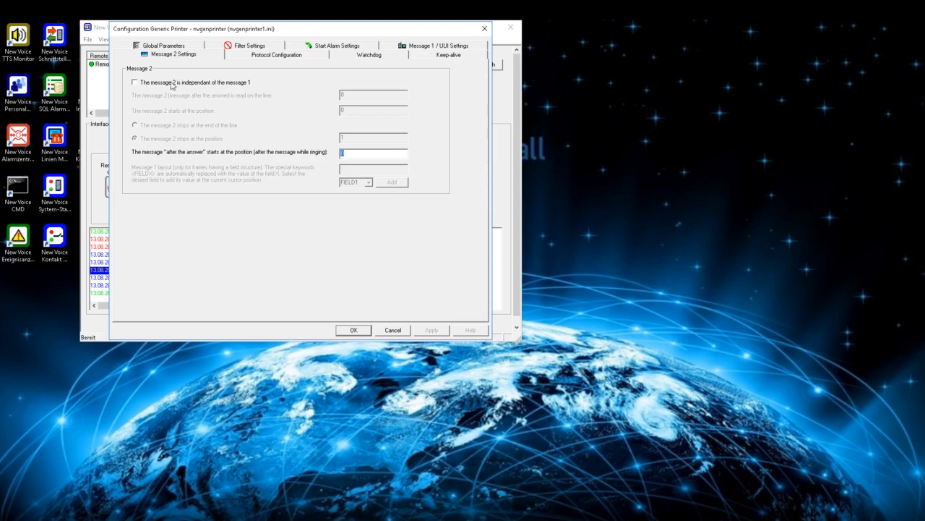
left_click(350, 154)
left_click_drag(350, 154, 333, 156)
left_click(135, 82)
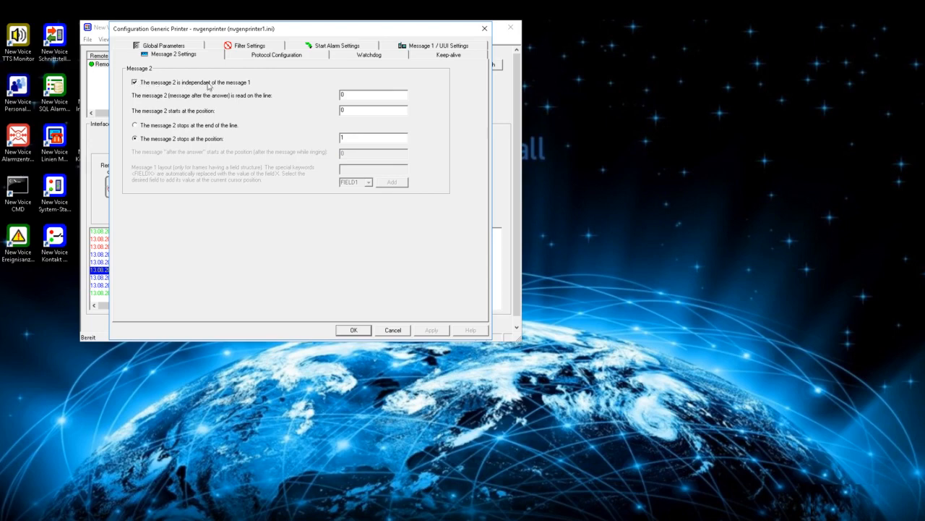
Step: Review the line and start position of message 2, and compare its end-of-line ending with stopping at a position
double_click(349, 94)
left_click(355, 110)
double_click(360, 110)
left_click(144, 127)
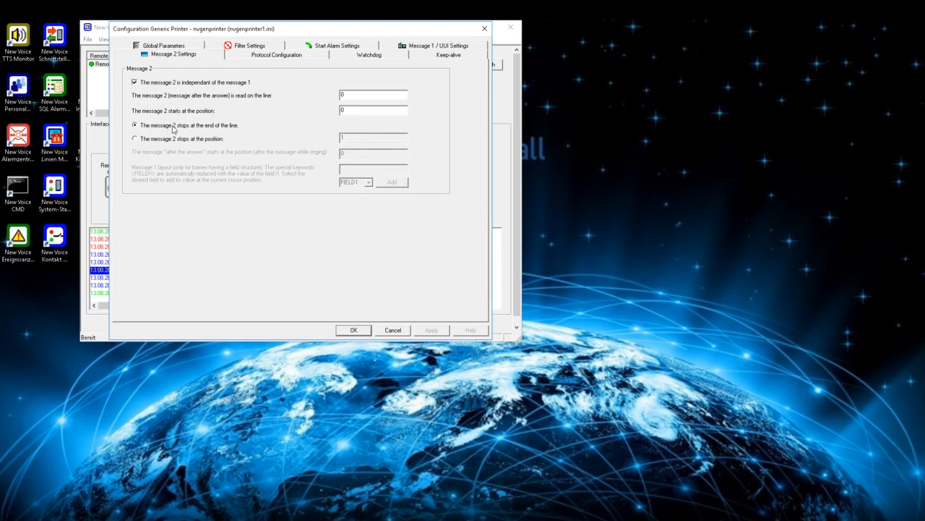
left_click(146, 140)
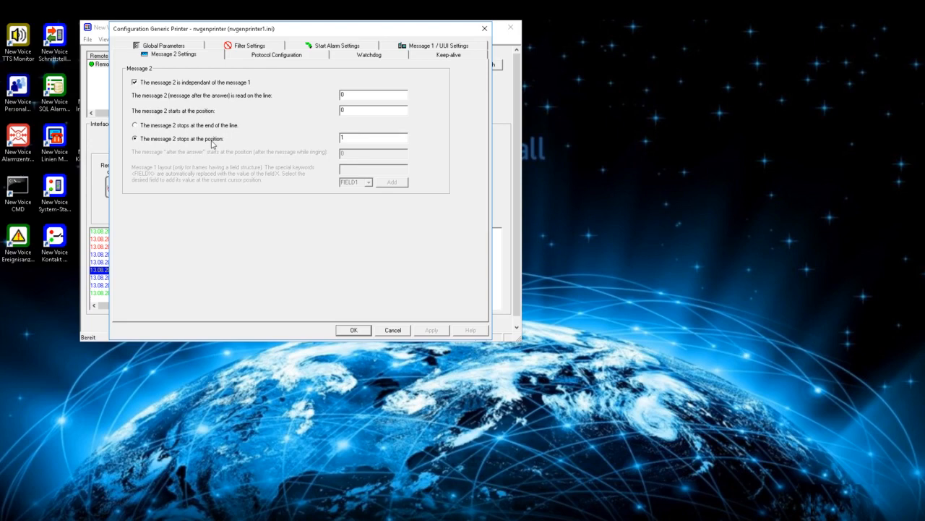
Step: Try the acknowledge option for received frames in the protocol configuration and leave it disabled
left_click(245, 57)
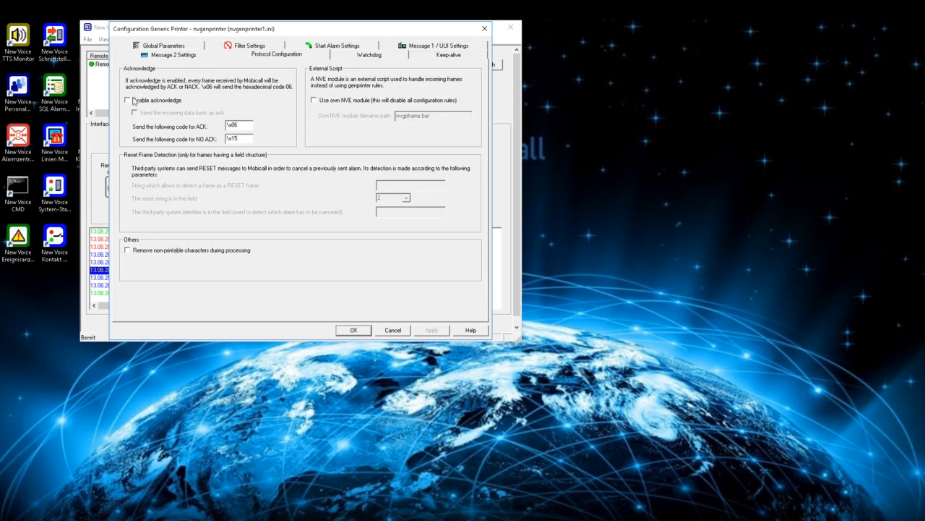
left_click(128, 101)
left_click(128, 100)
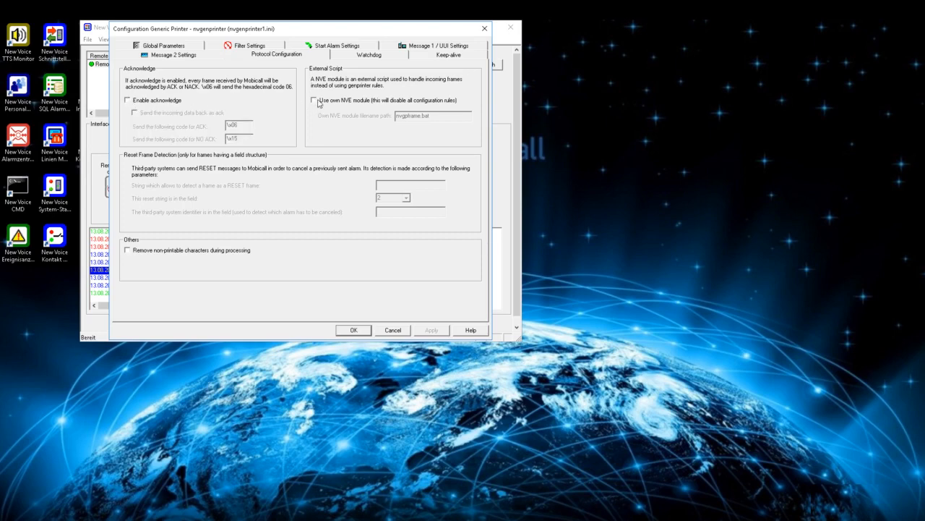
Step: Enable the use of an own NVE module, review its filename path, and toggle the removal of non-printable characters during processing
left_click(315, 101)
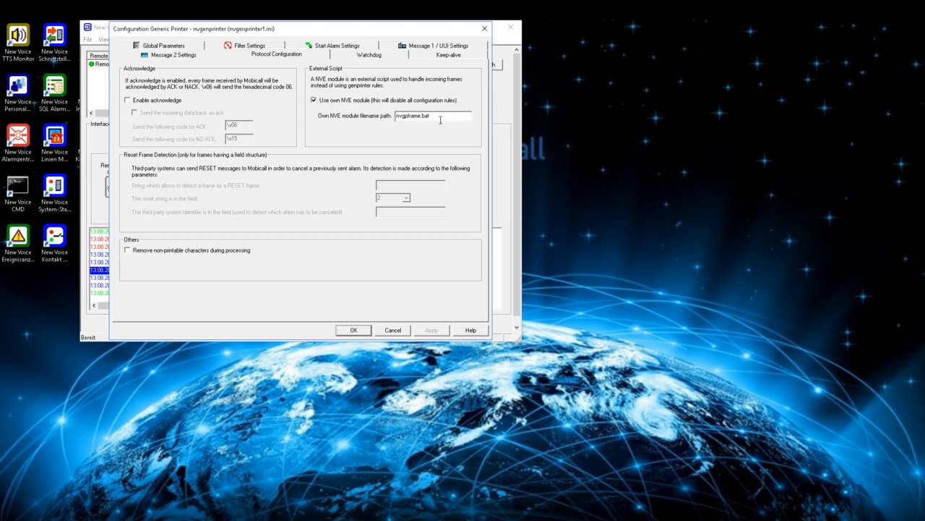
left_click_drag(439, 117, 391, 117)
left_click(128, 251)
Step: Review the watchdog settings: its activation, alarm number, time without reception and interval between two alarms
left_click(352, 57)
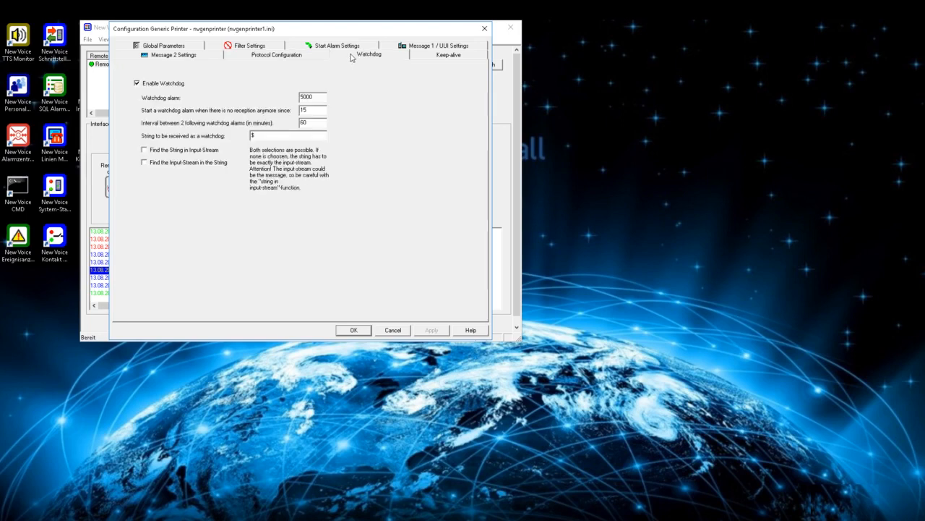
left_click(168, 86)
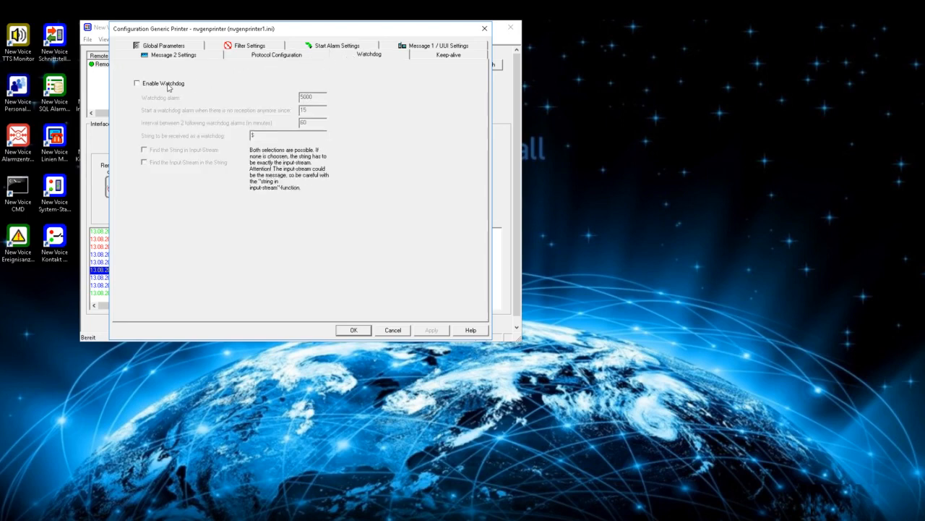
left_click(168, 86)
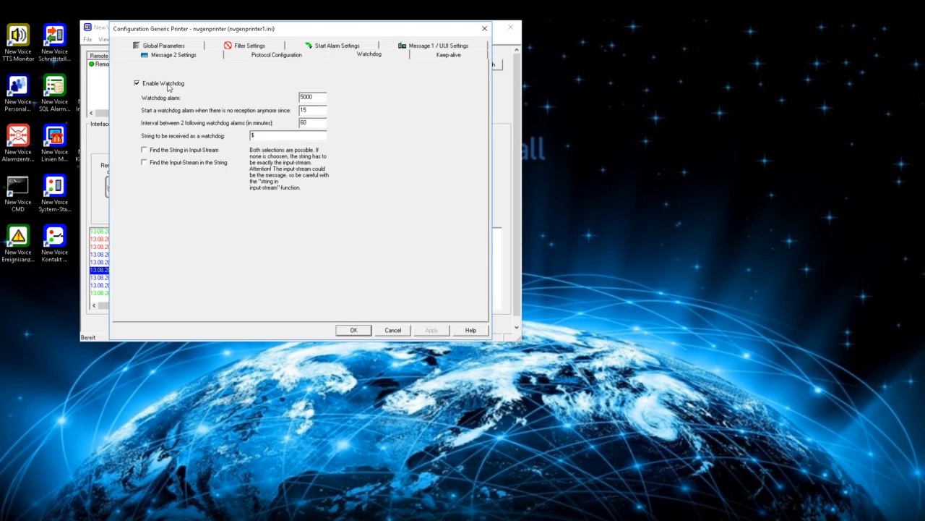
double_click(315, 96)
left_click(316, 110)
left_click_drag(315, 110, 297, 110)
double_click(311, 124)
Step: Set the string to be received as a watchdog to $test and enable finding the input stream in the string
left_click(259, 135)
type("test")
left_click_drag(264, 139, 250, 140)
left_click(264, 135)
left_click(144, 152)
left_click(154, 165)
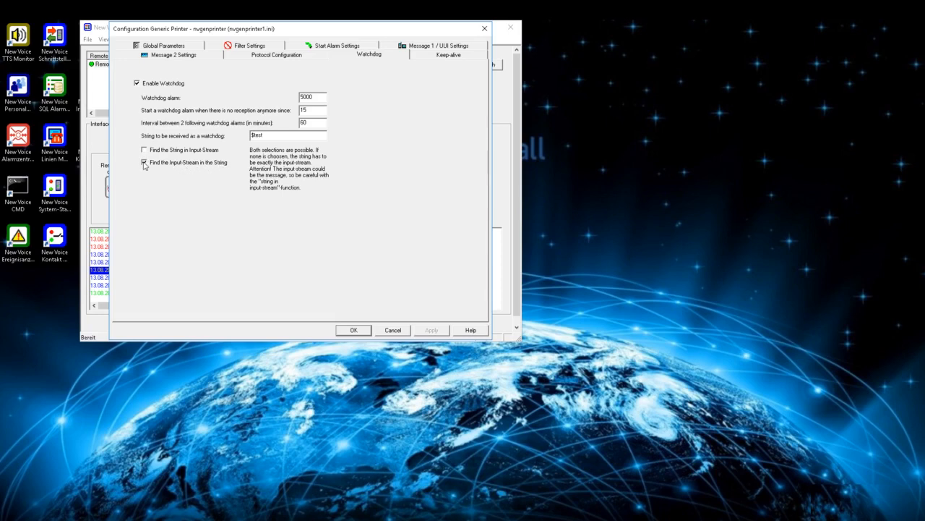
Step: Enable keep-alive and review its interval in seconds and the message to send
left_click(427, 58)
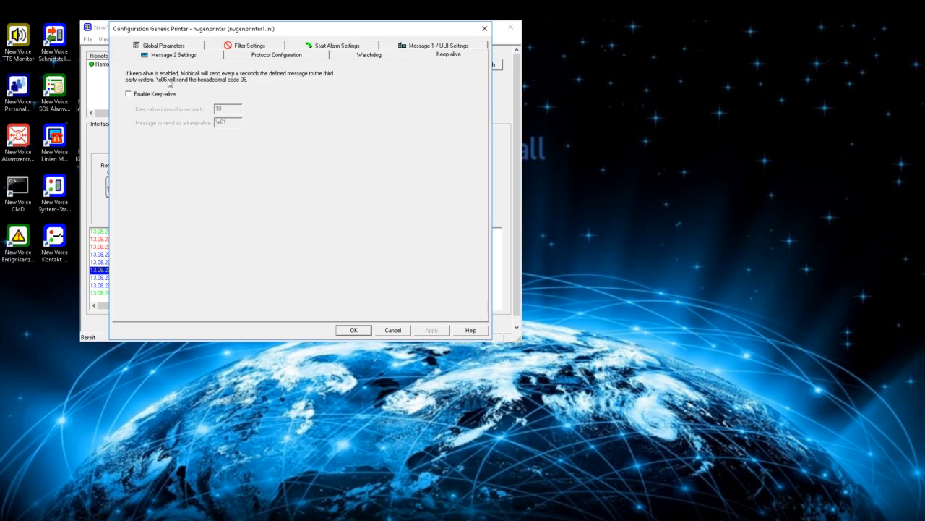
left_click(129, 95)
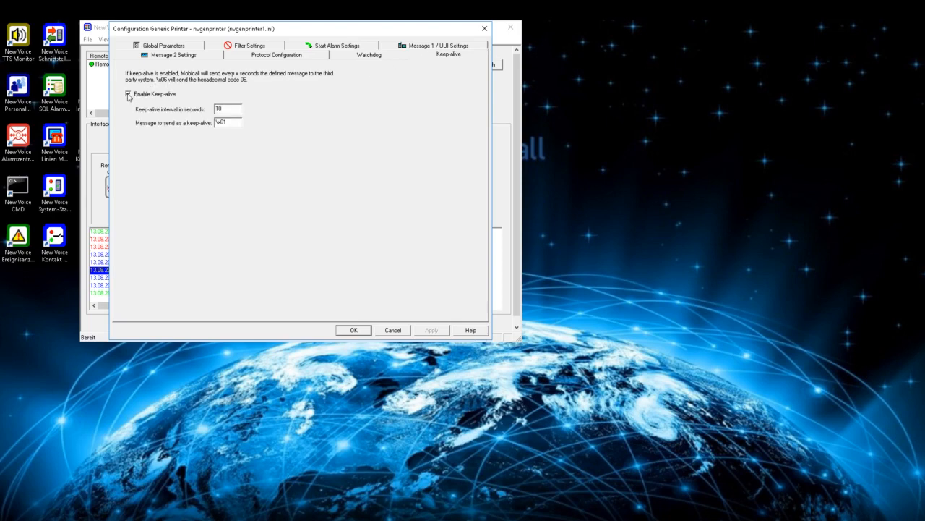
double_click(228, 109)
left_click(227, 107)
left_click_drag(229, 123, 215, 124)
left_click(228, 122)
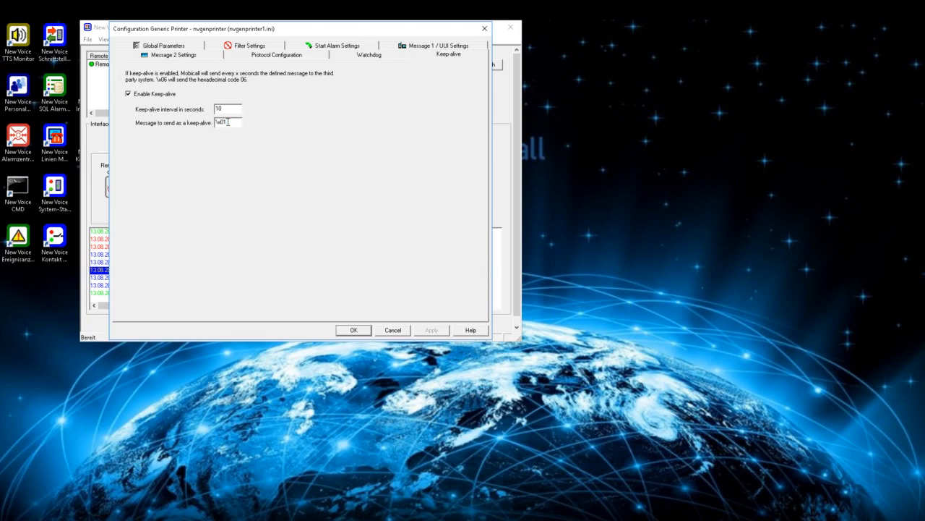